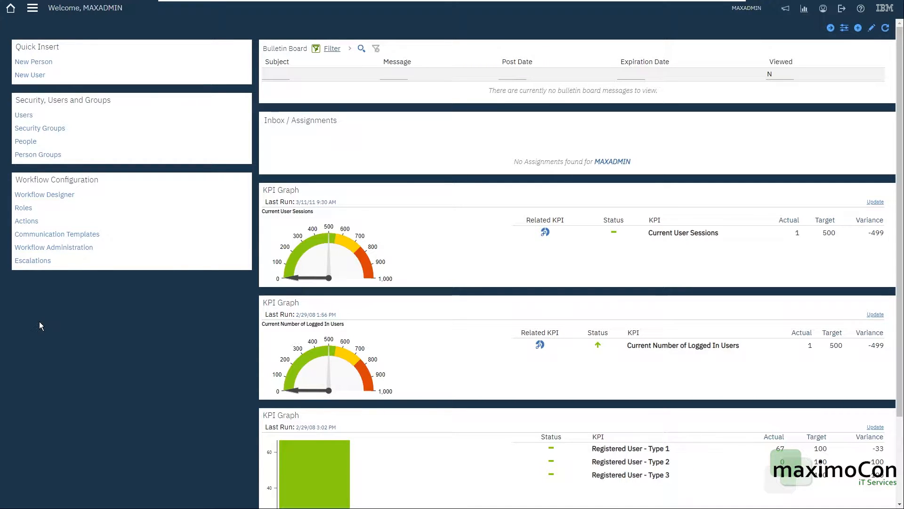
Open the Organizations application and create a new organization EAGLEAST with the description "Middle East"
left_click(33, 11)
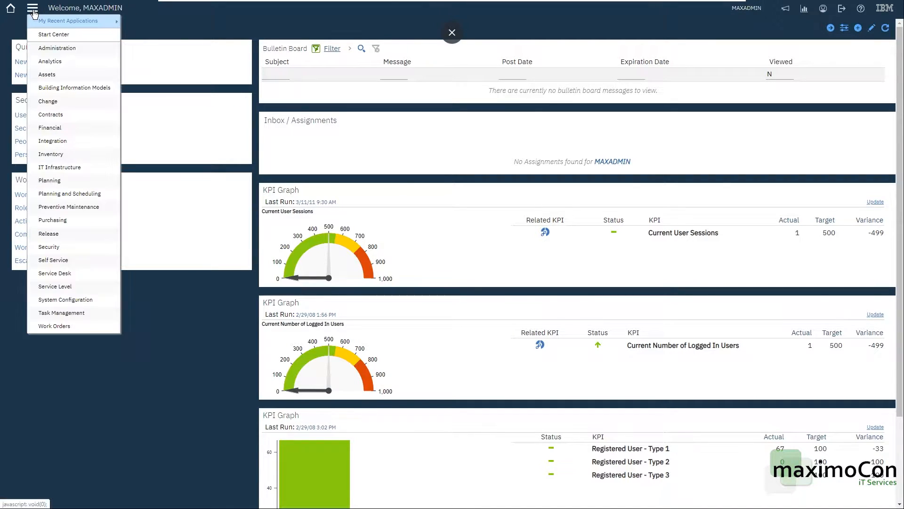
mouse_move(50, 47)
left_click(153, 61)
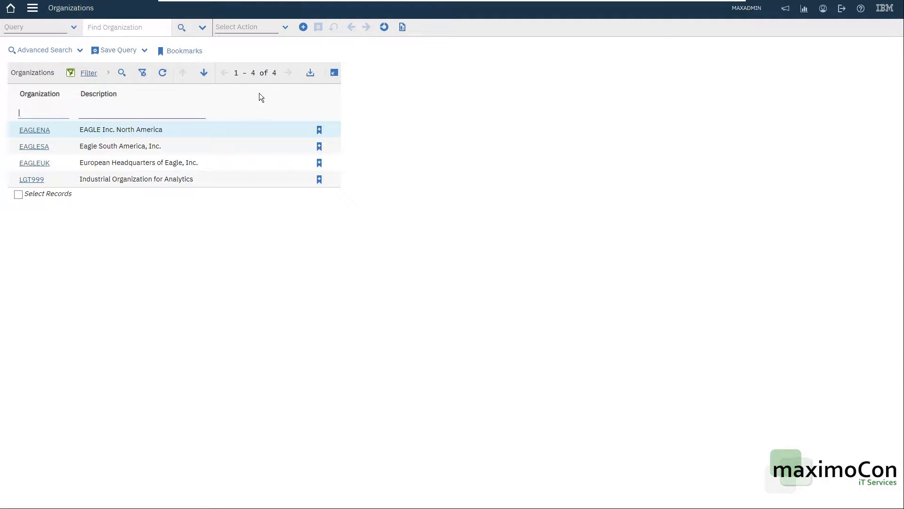
left_click(303, 26)
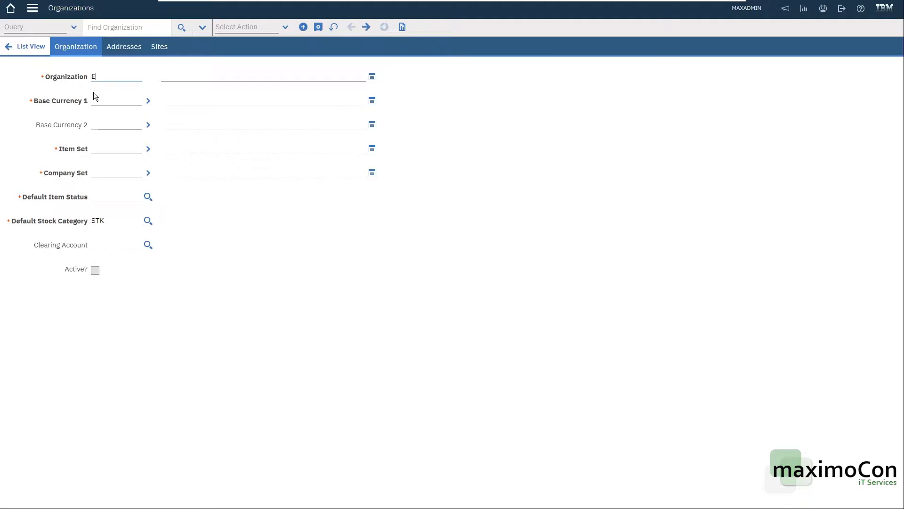
type("EAGLEAST")
key("Tab")
type("Middle East")
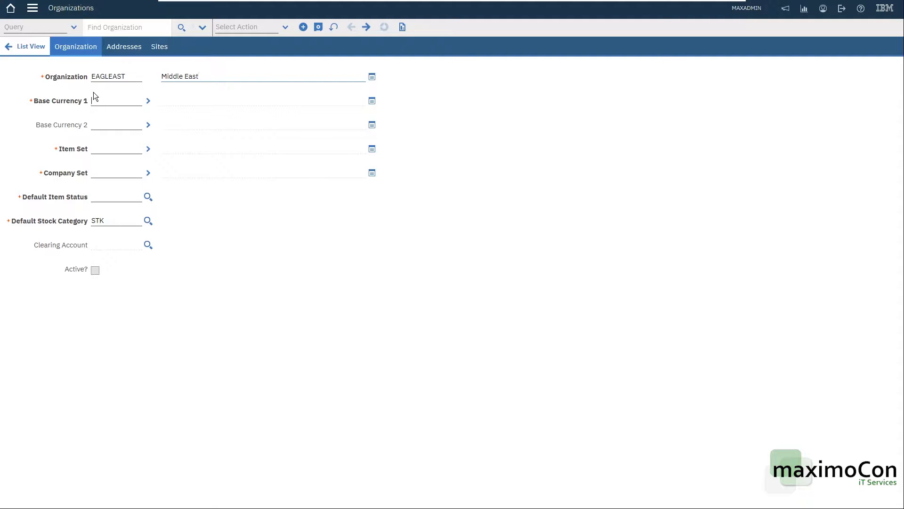
key("Tab")
Look up the currency USD and assign it as Base Currency 1 of the new organization
left_click(148, 102)
left_click(163, 114)
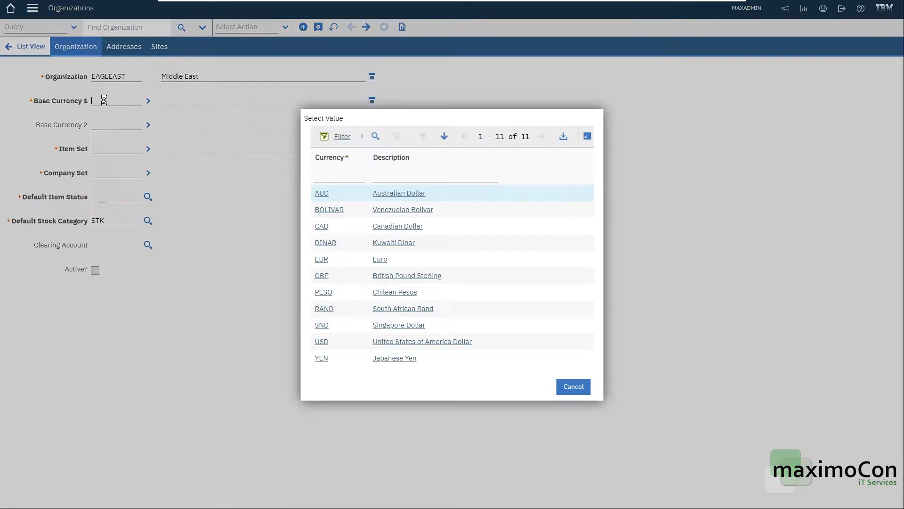
type("USD")
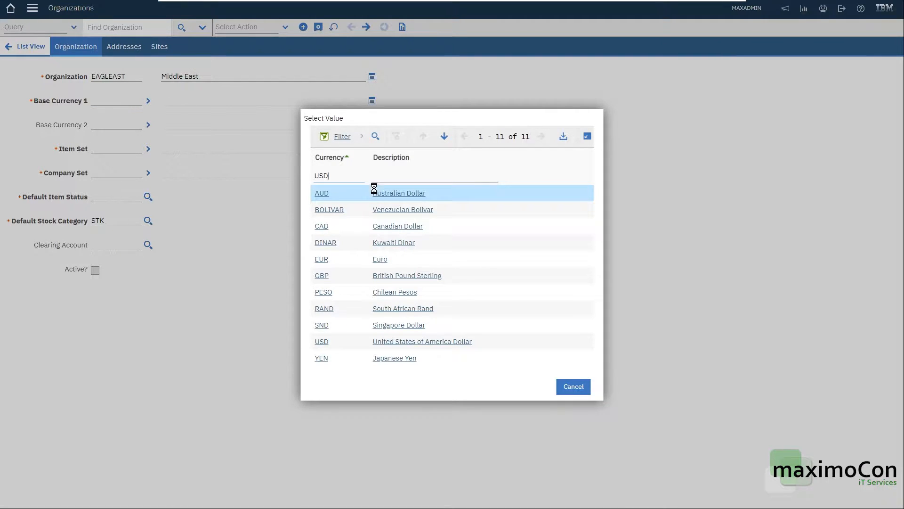
key("Return")
left_click(326, 278)
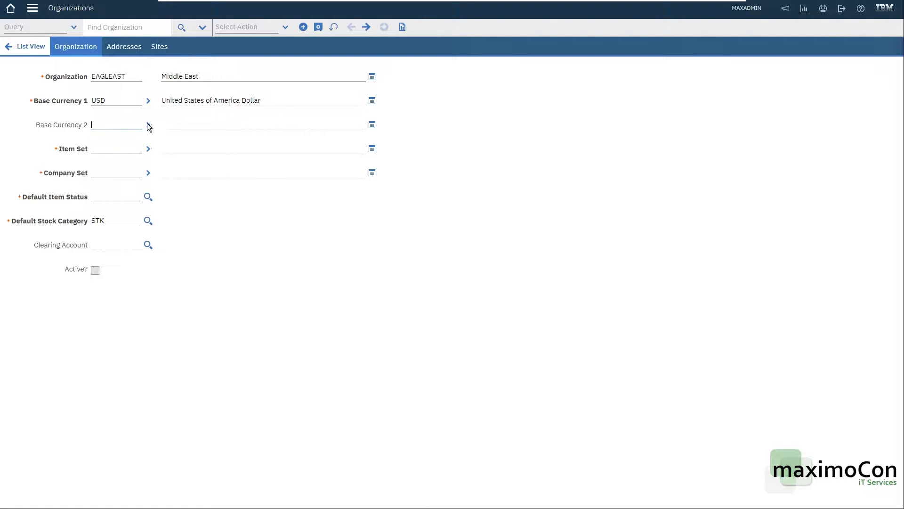
Assign SET1 as the item set of the new organization
left_click(148, 149)
left_click(170, 162)
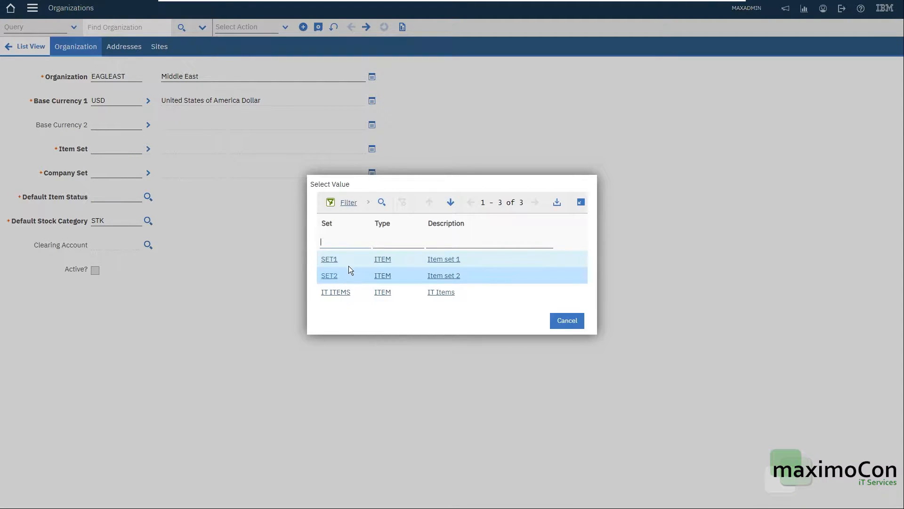
left_click(330, 260)
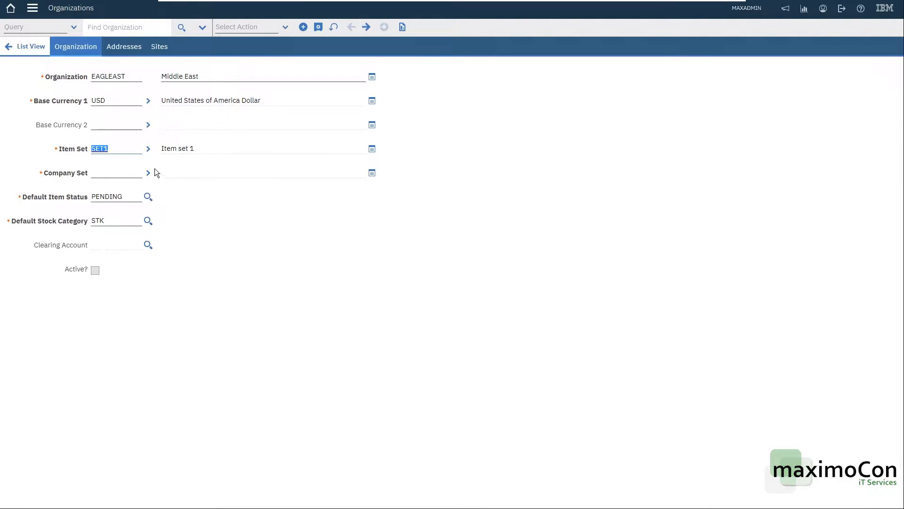
left_click(116, 170)
left_click(147, 172)
left_click(167, 185)
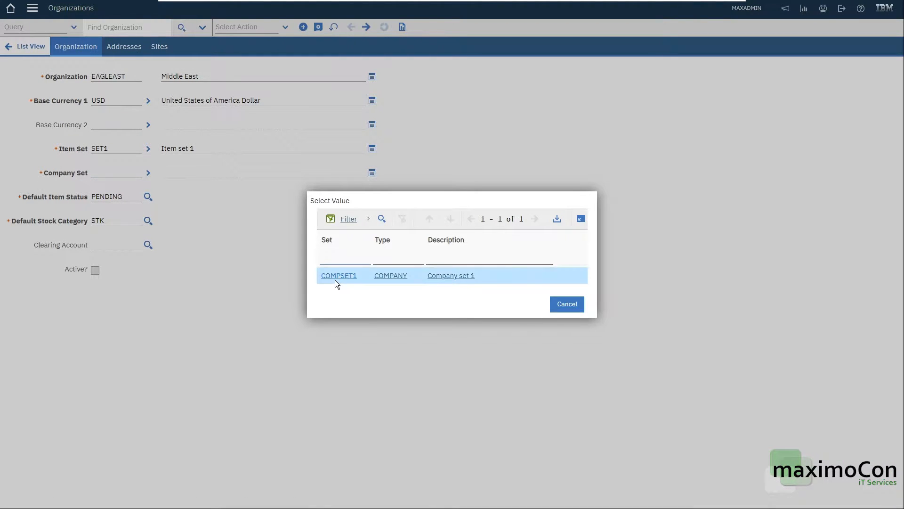
left_click(567, 304)
Go to the Sets application from the Company Set field and add a set COMPSET2 described as "Company Set 2"
left_click(151, 172)
left_click(168, 199)
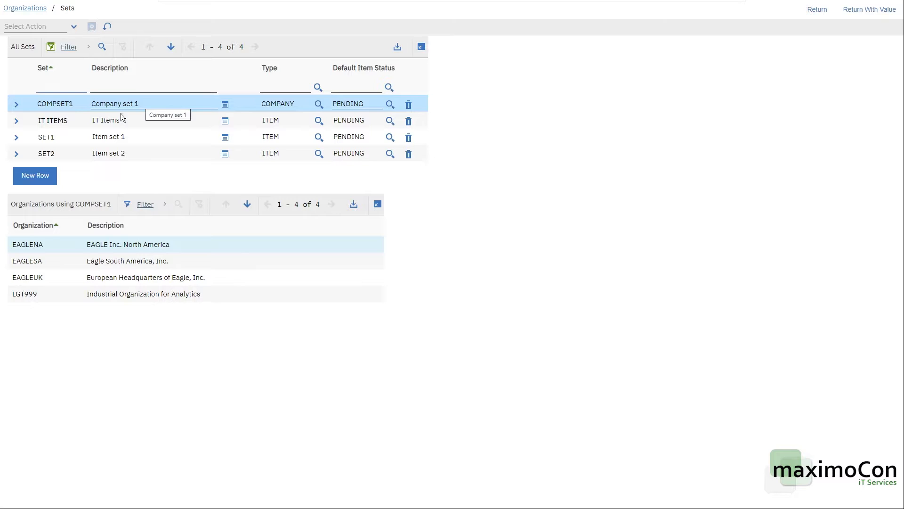
left_click(38, 174)
type("COMPSET2")
key("Tab")
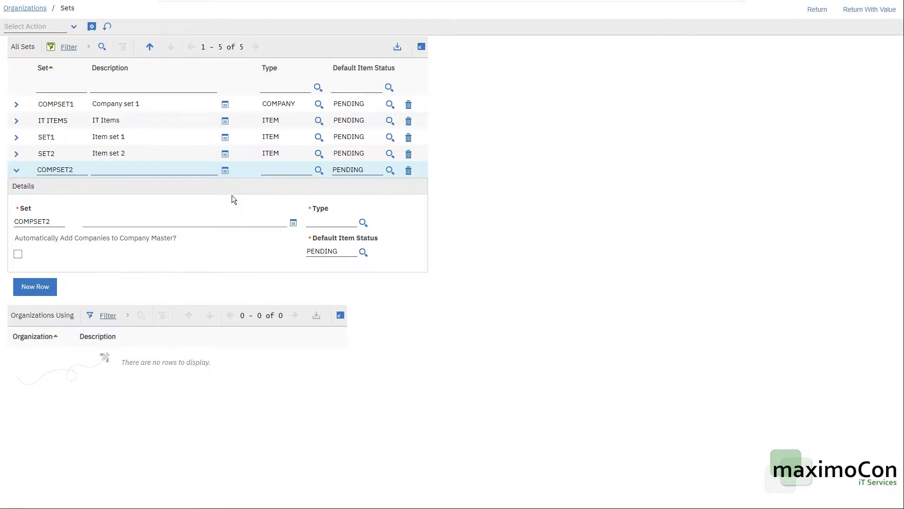
type("omp")
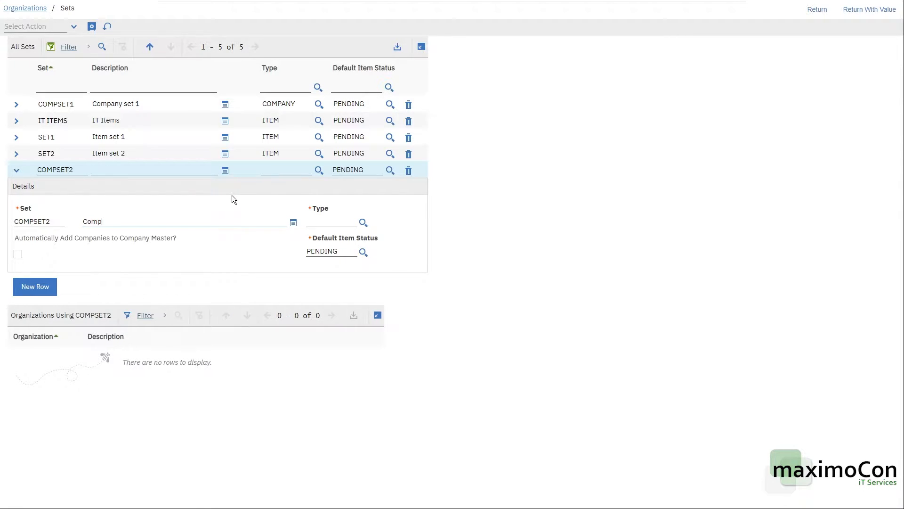
type("any Set 2")
Make COMPSET2 a COMPANY type set that automatically adds companies to the company master, and save it
left_click(363, 222)
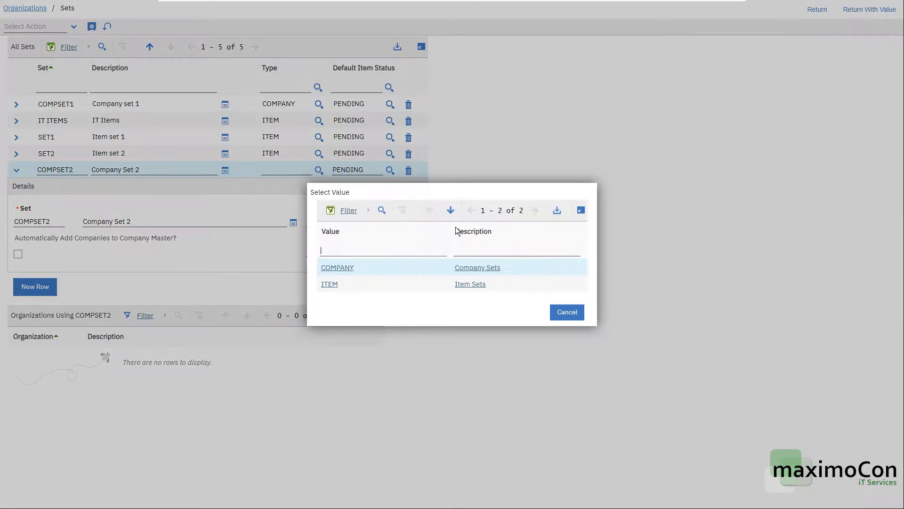
left_click(340, 265)
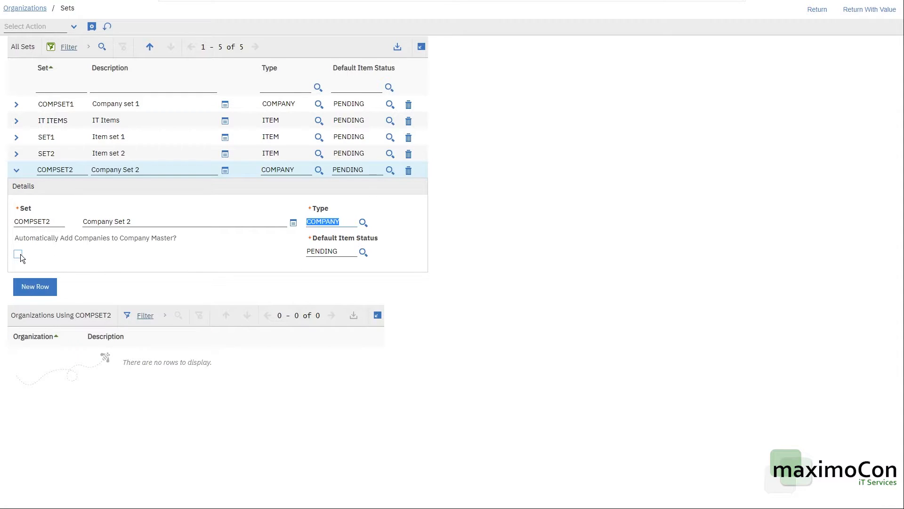
left_click(100, 254)
left_click(94, 28)
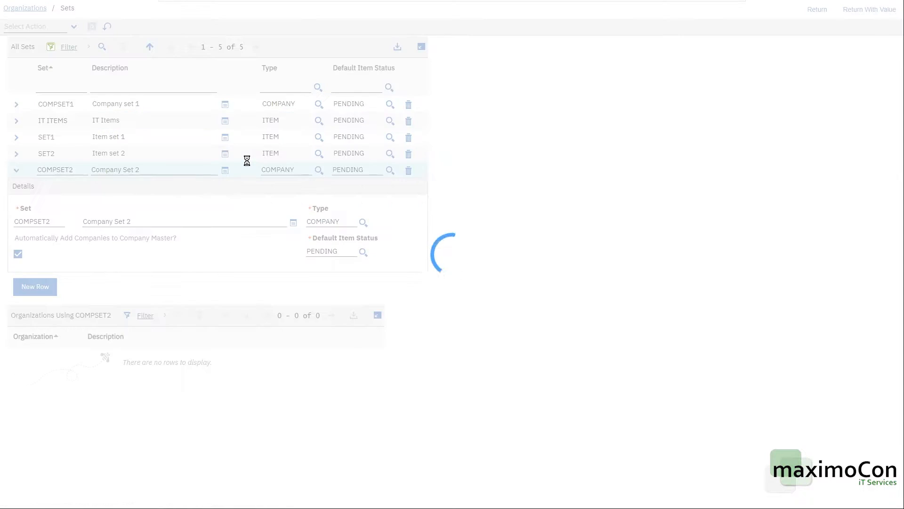
Return to the organization with COMPSET2 as its company set
double_click(46, 120)
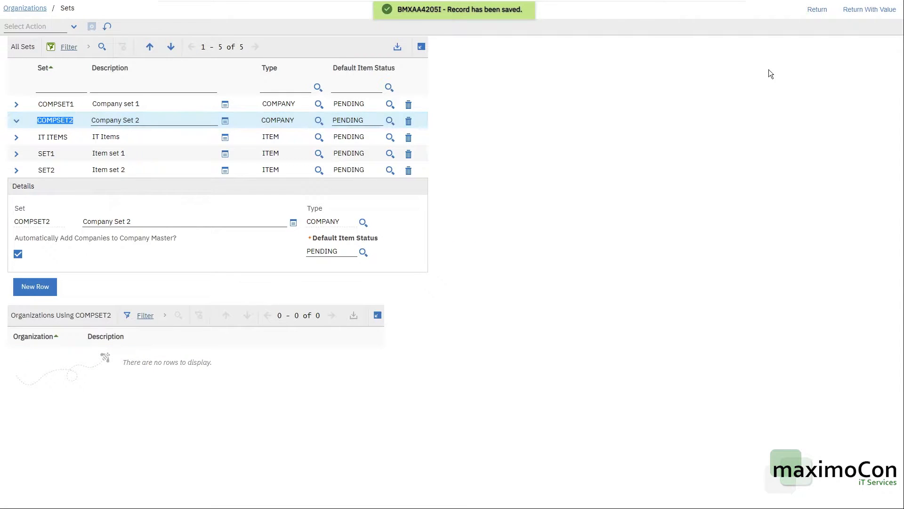
left_click(870, 9)
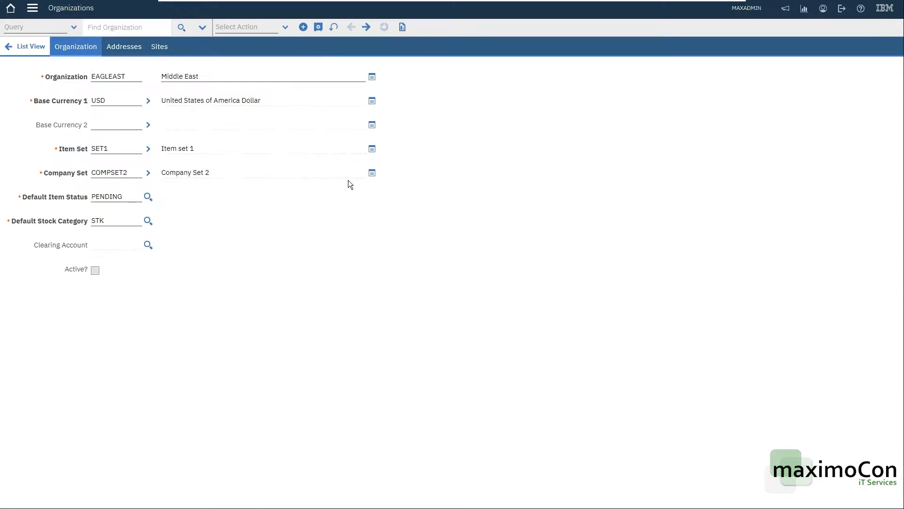
left_click(112, 172)
double_click(111, 173)
Set the organization's default item status to ACTIVE
left_click(114, 192)
left_click(149, 197)
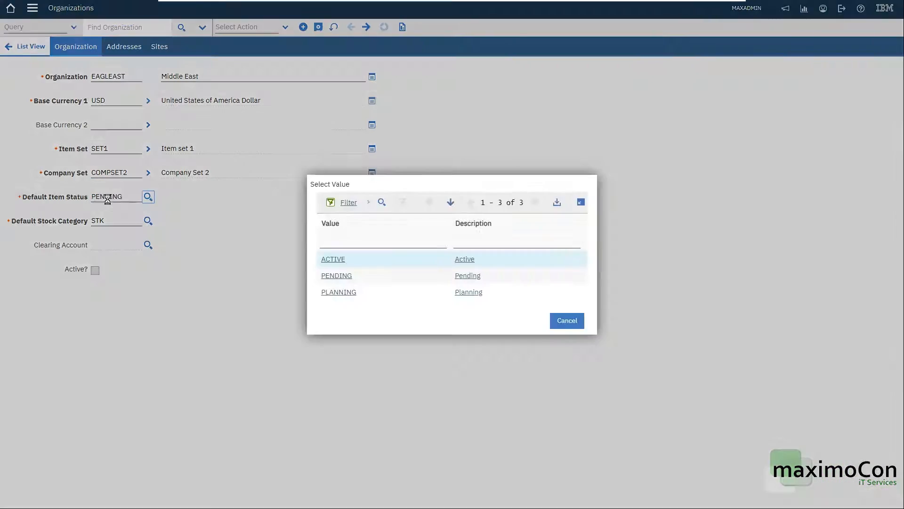
left_click(332, 260)
left_click(333, 261)
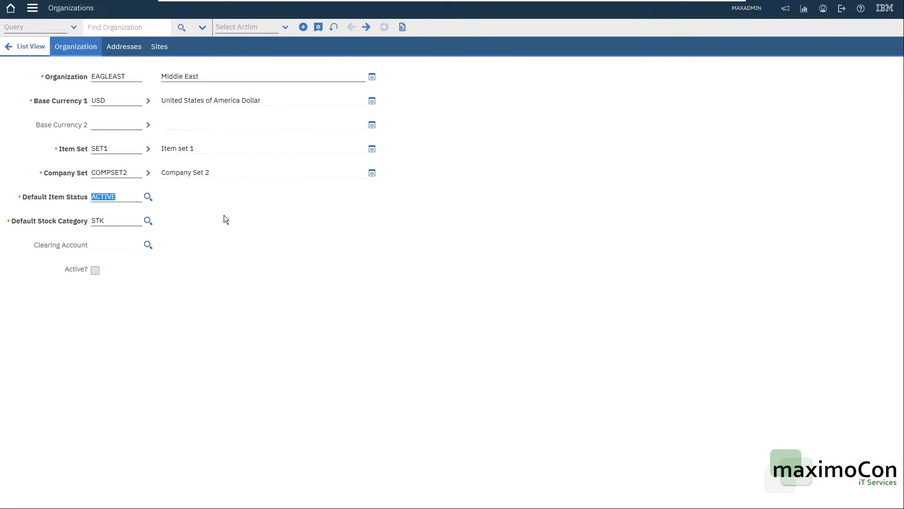
Review the completed fields of the EAGLEAST organization and save the record
left_click(245, 214)
left_click(108, 196)
left_click(107, 149)
left_click(199, 226)
left_click(116, 76)
left_click(116, 149)
left_click(115, 196)
left_click(319, 28)
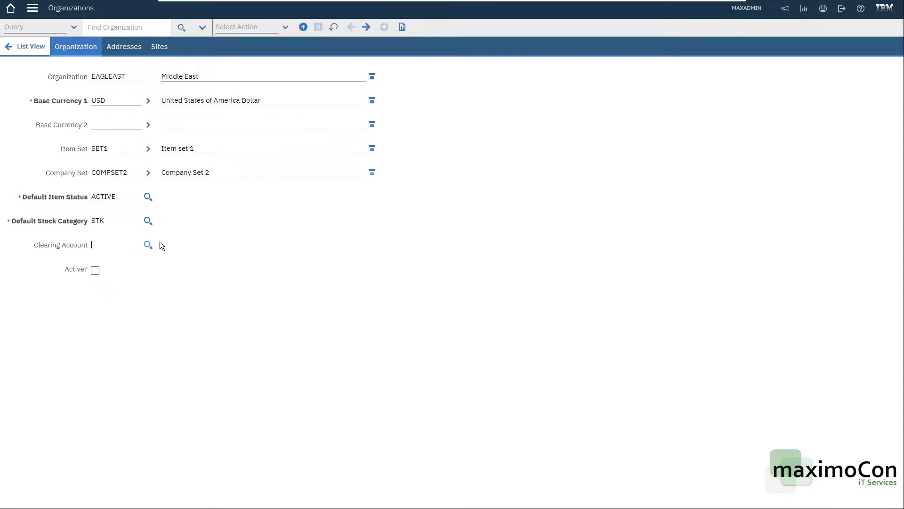
left_click(148, 244)
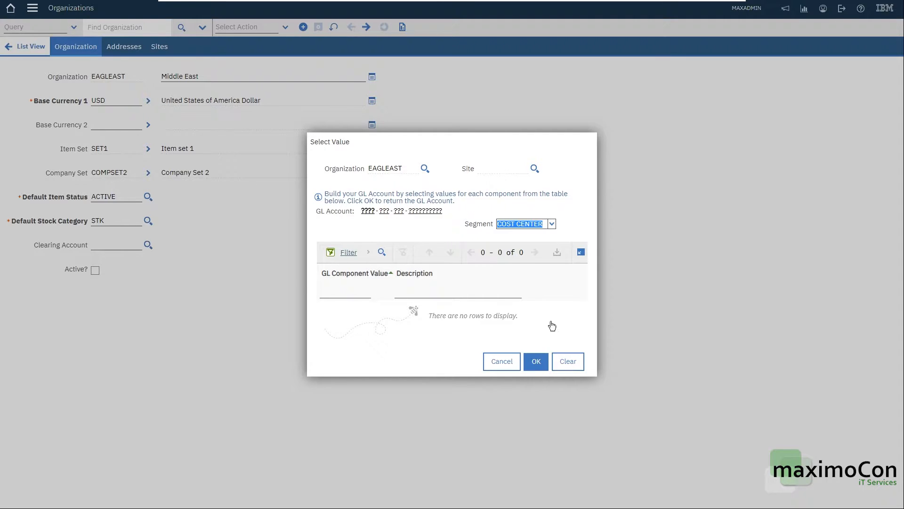
left_click(568, 362)
left_click(502, 361)
Open the Chart of Accounts application from the Financial module
left_click(31, 12)
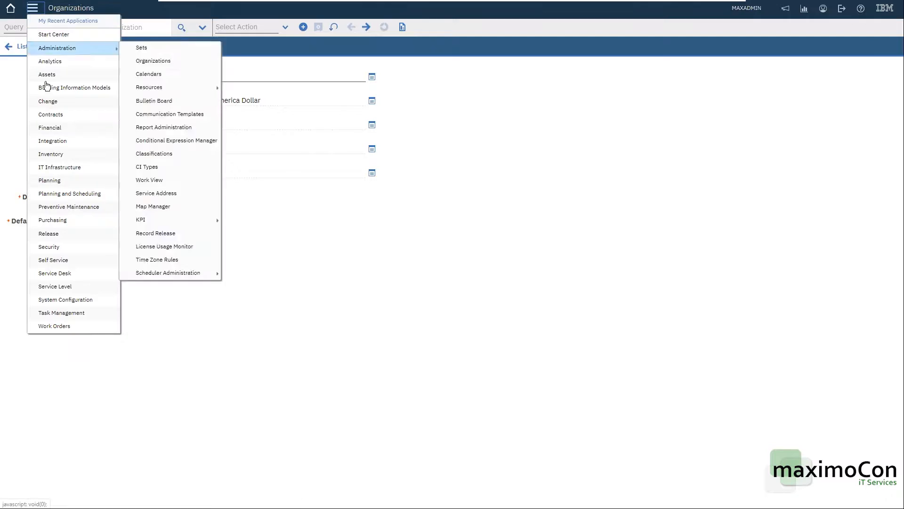
mouse_move(62, 133)
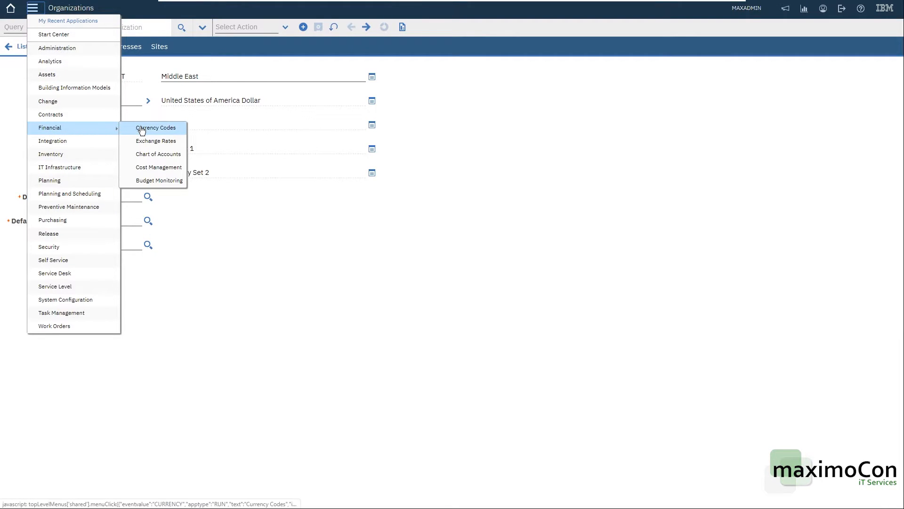
left_click(161, 159)
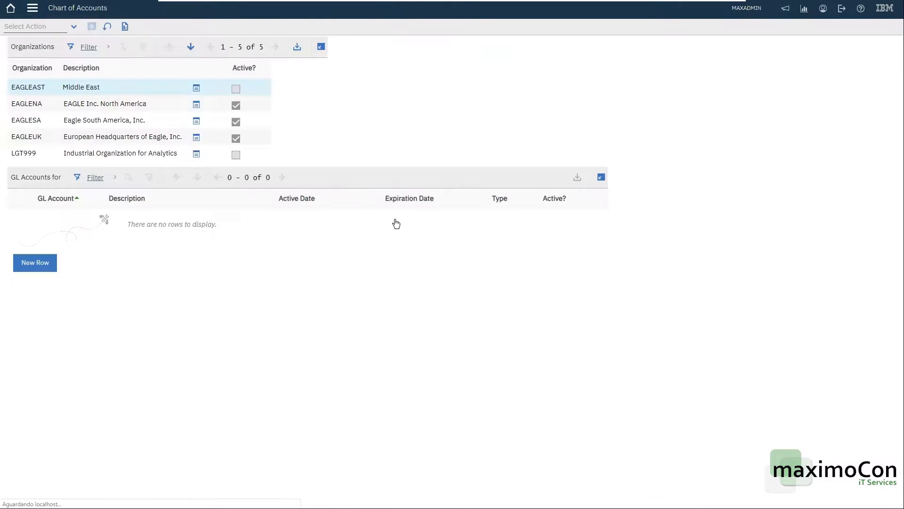
View the GL accounts of the organizations EAGLENA, EAGLESA and EAGLEUK in turn
left_click(59, 104)
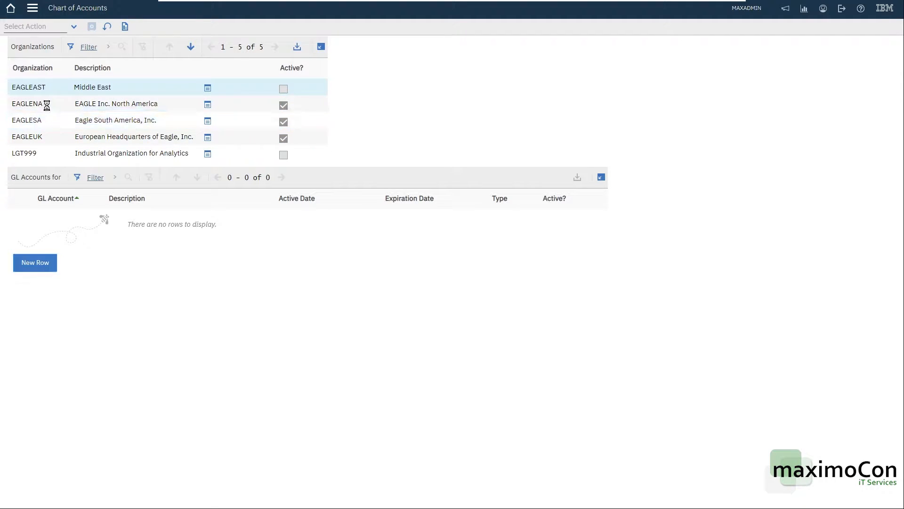
left_click(52, 120)
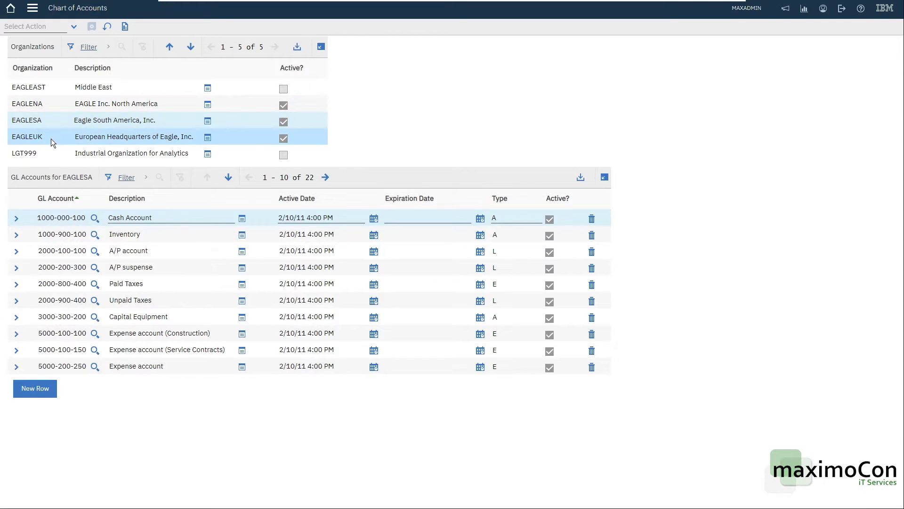
left_click(51, 138)
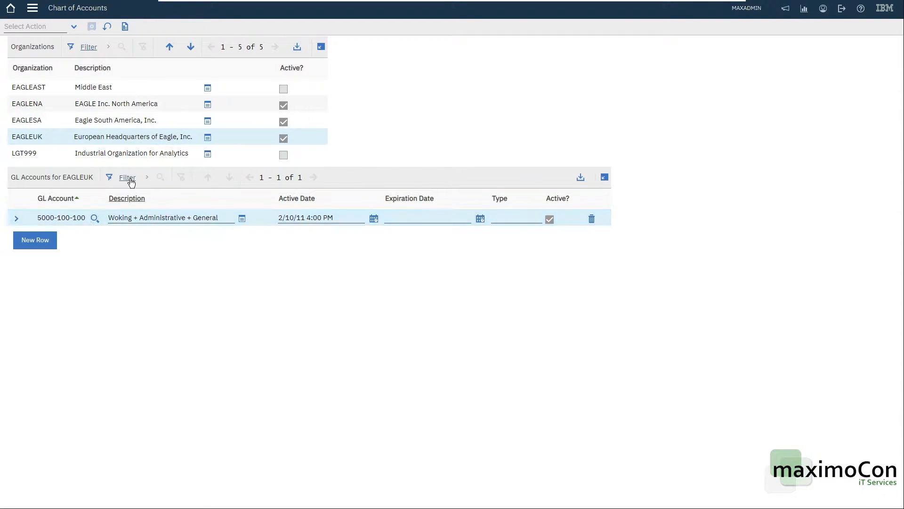
left_click(47, 87)
left_click(45, 262)
left_click(70, 270)
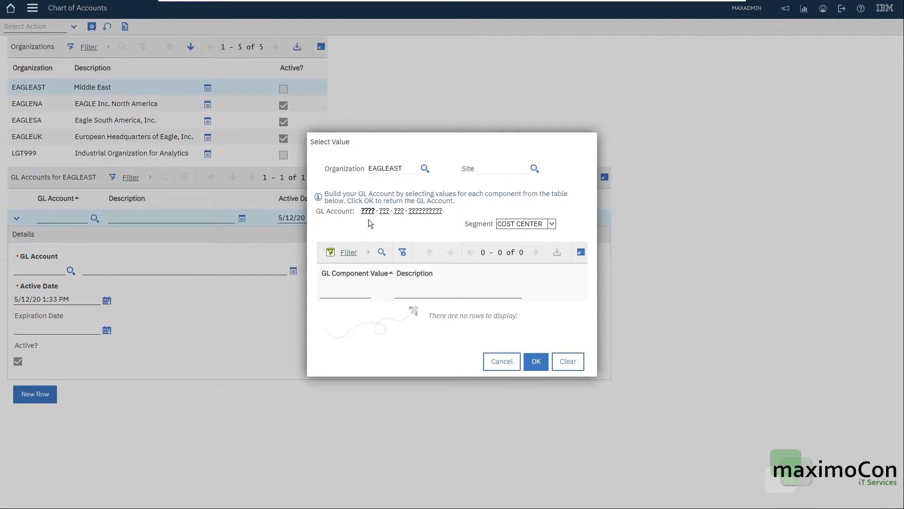
left_click(502, 361)
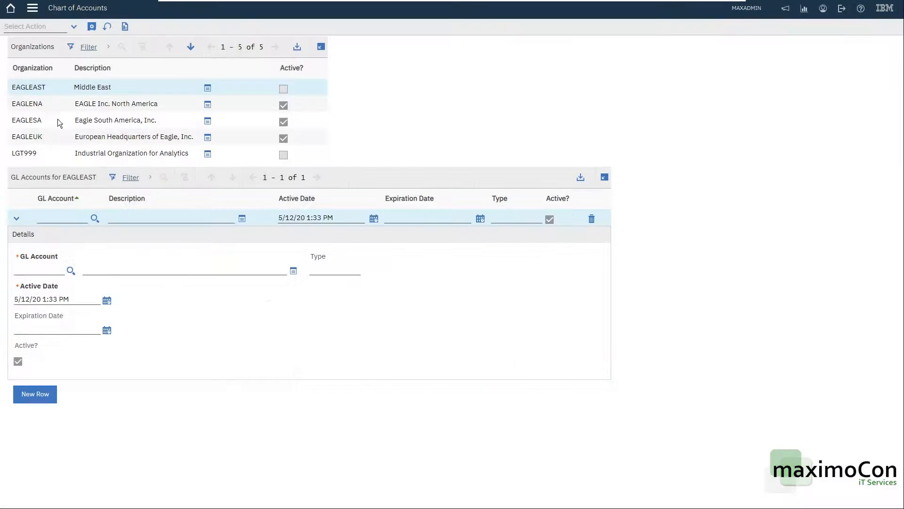
left_click(39, 27)
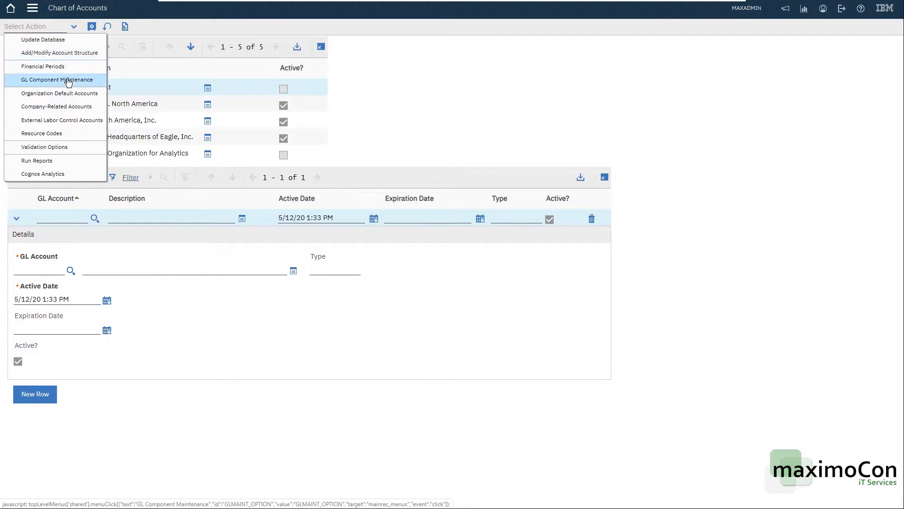
left_click(75, 92)
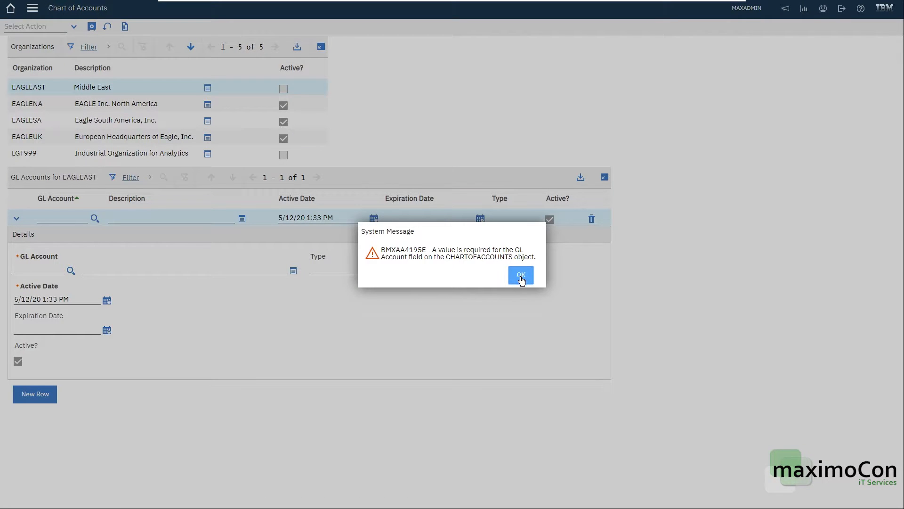
left_click(521, 275)
left_click(591, 219)
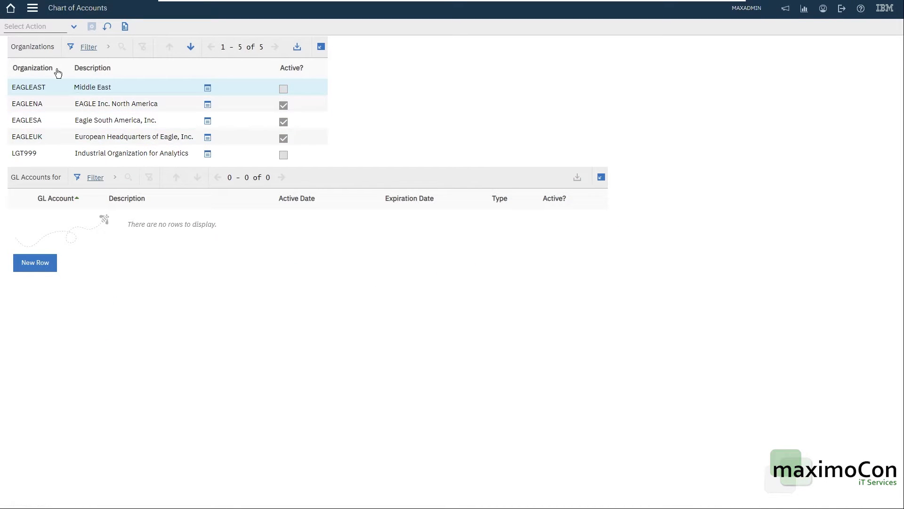
In GL Component Maintenance for EAGLEAST, add the COST CENTER value 0001 with the description Cost Center
left_click(41, 28)
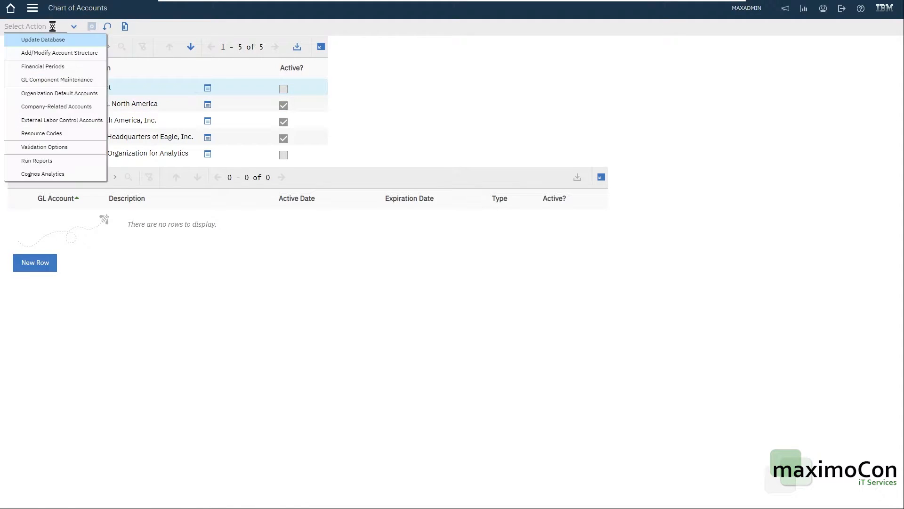
left_click(65, 80)
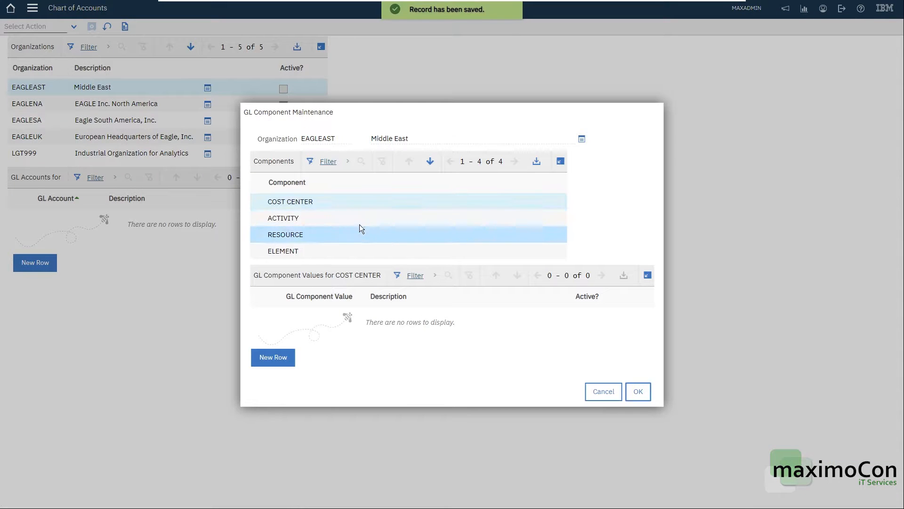
left_click(276, 360)
type("0001")
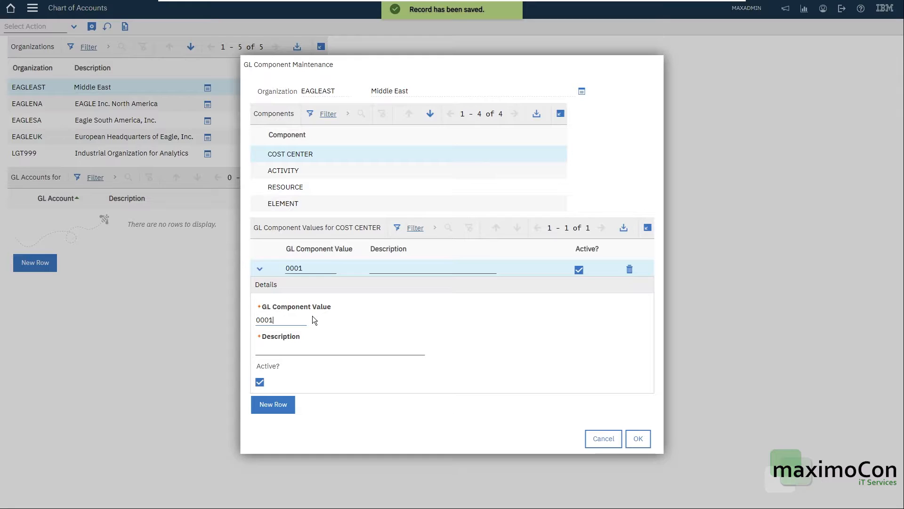
key("Tab")
type("Cost Cene")
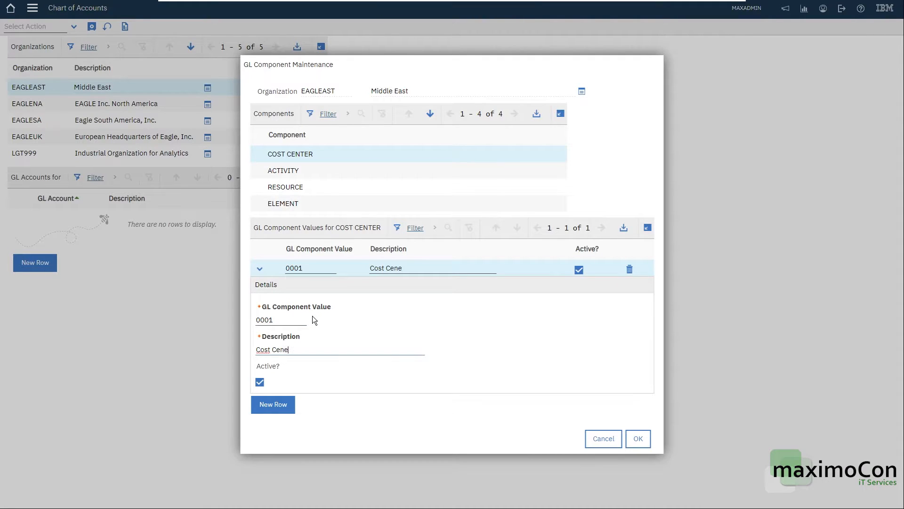
key("BackSpace")
type("ter")
Add the GL component value 20 with the description Activity to the ACTIVITY component
left_click(313, 172)
left_click(287, 360)
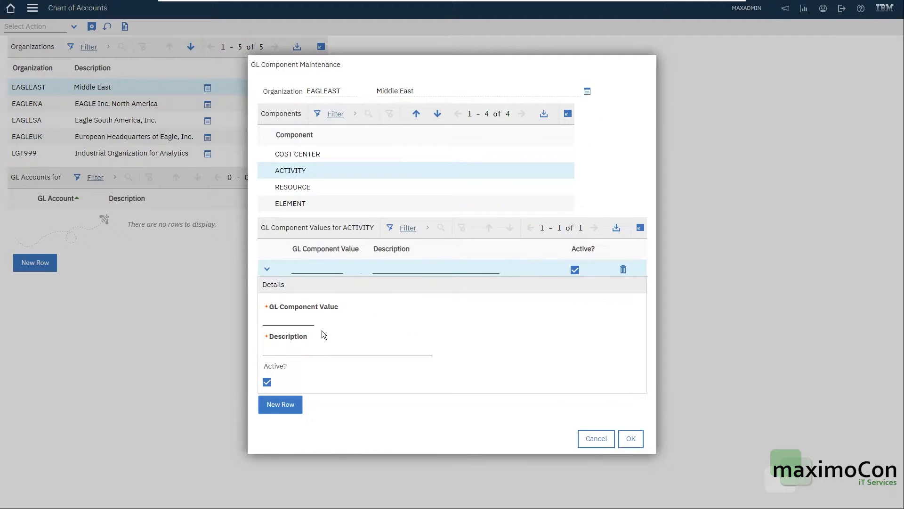
type("0002")
key("Tab")
type("Activity")
left_click(302, 321)
type("20")
key("Tab")
key("shift+Tab")
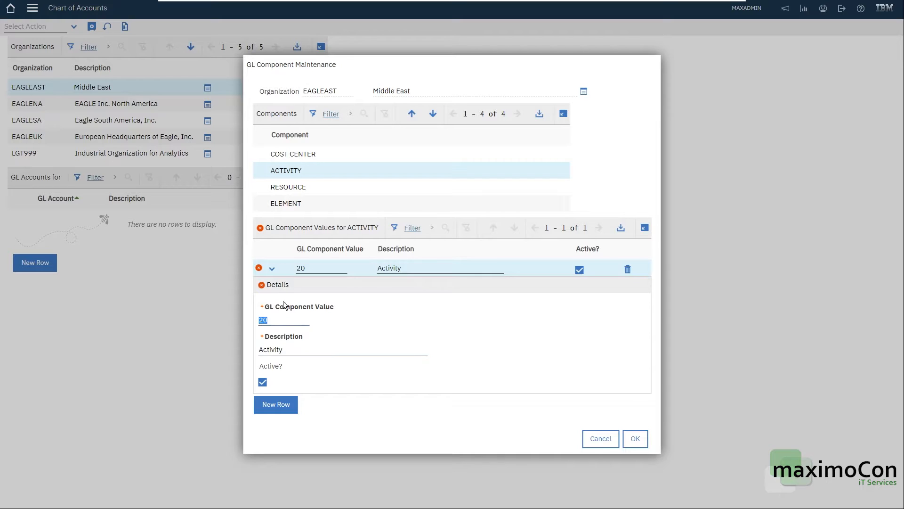
key("Tab")
key("shift+Tab")
Add the GL component value 001 with the description Resource to the RESOURCE component
left_click(291, 187)
left_click(279, 358)
type("001Resource")
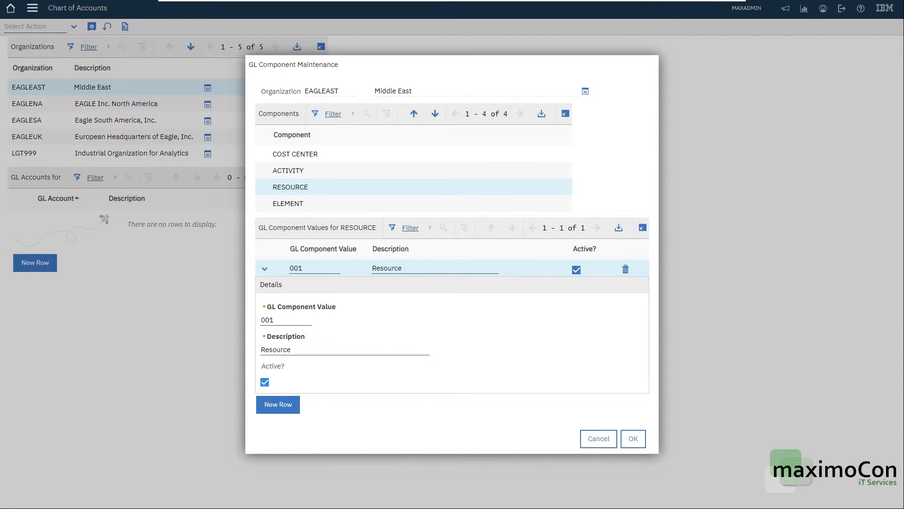
Add the value 01 with the description Element to the ELEMENT component and confirm the component values
left_click(287, 203)
left_click(287, 358)
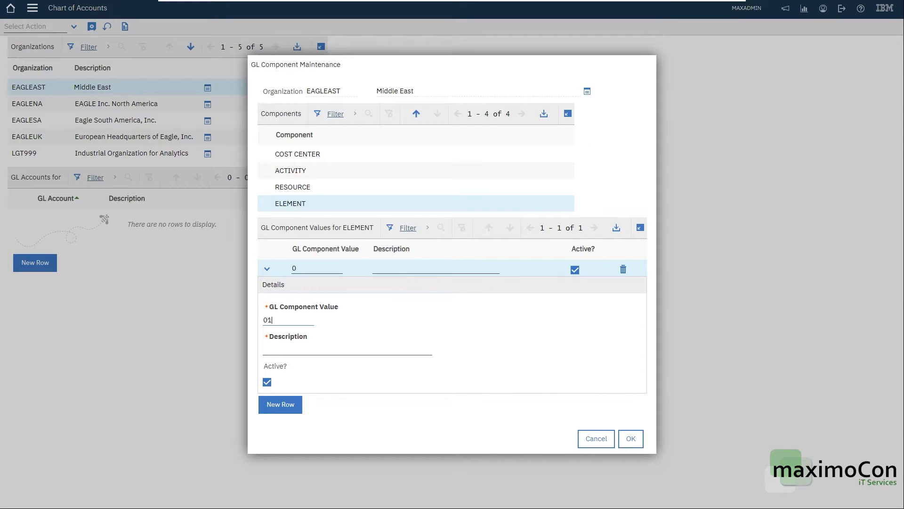
type("Elemenbt")
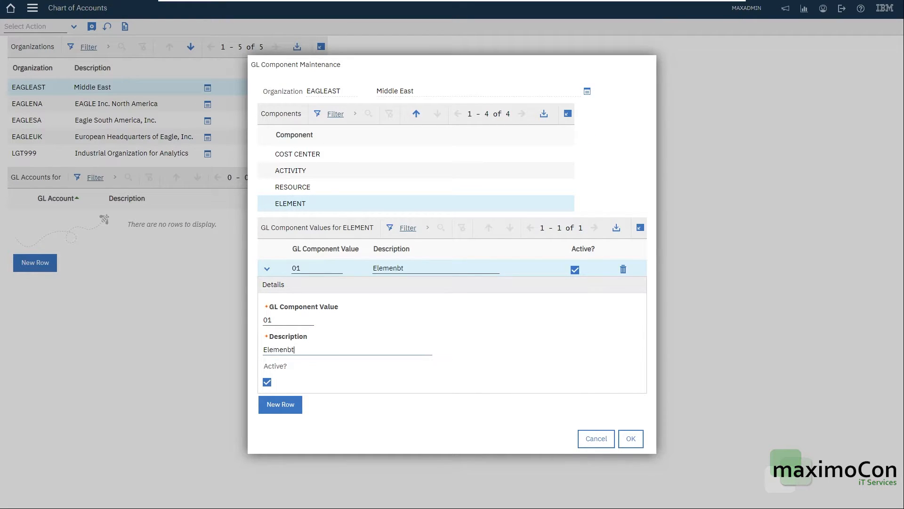
left_click(630, 438)
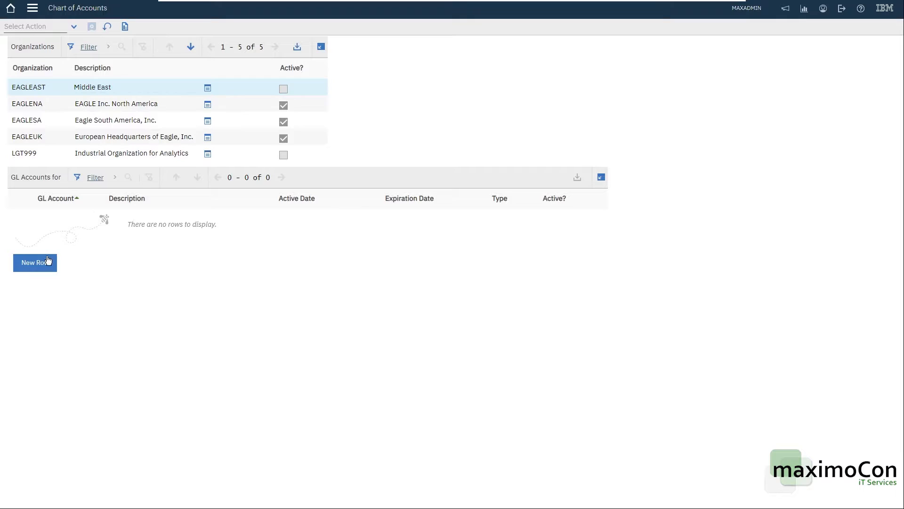
left_click(32, 268)
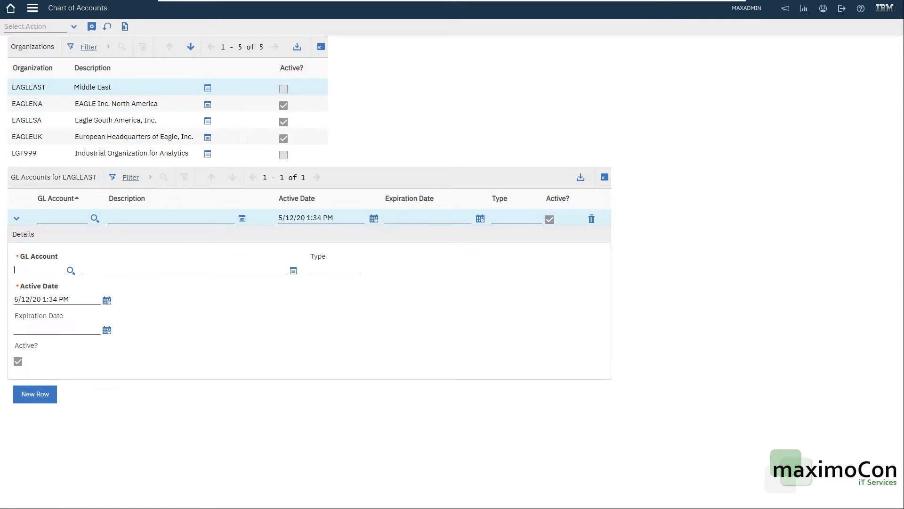
left_click(70, 271)
left_click(326, 320)
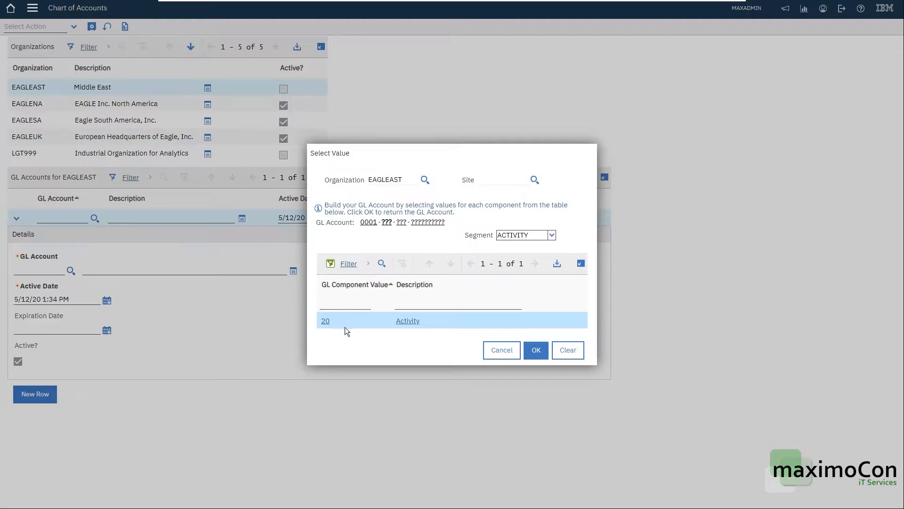
left_click(325, 322)
left_click(325, 321)
left_click(326, 321)
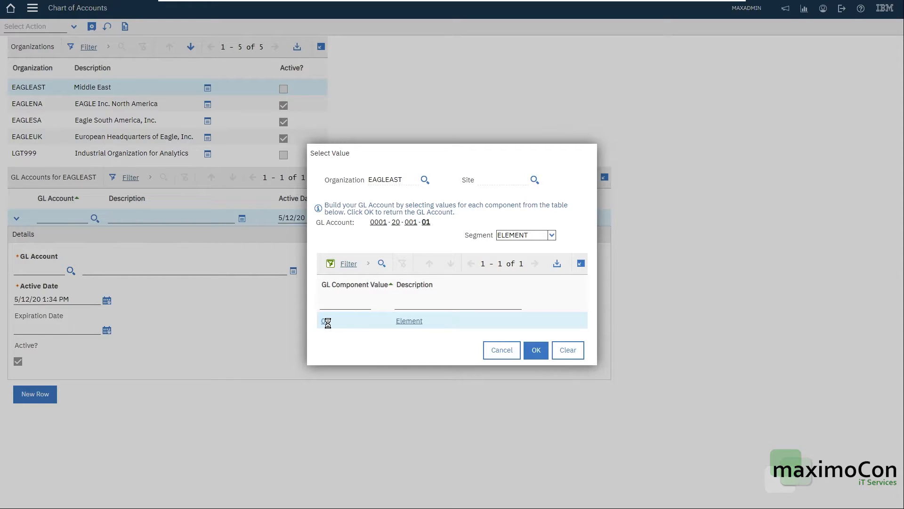
left_click(524, 351)
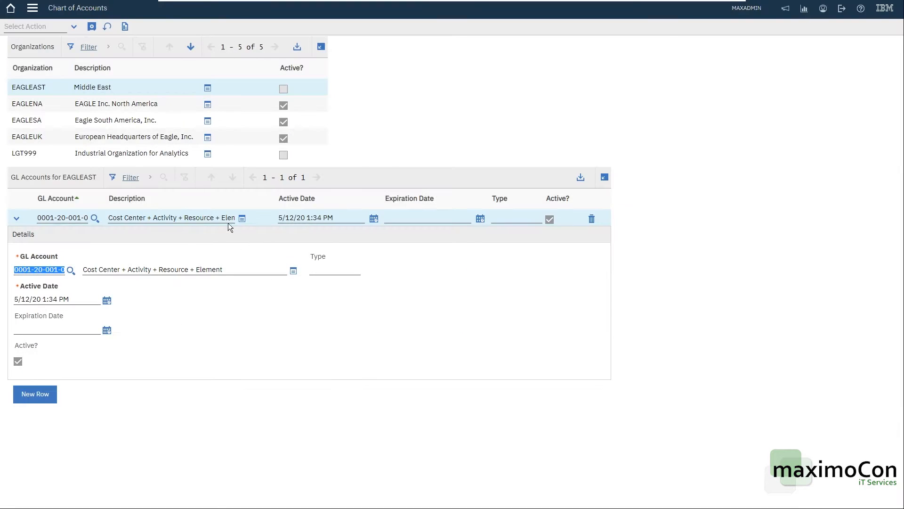
left_click(92, 28)
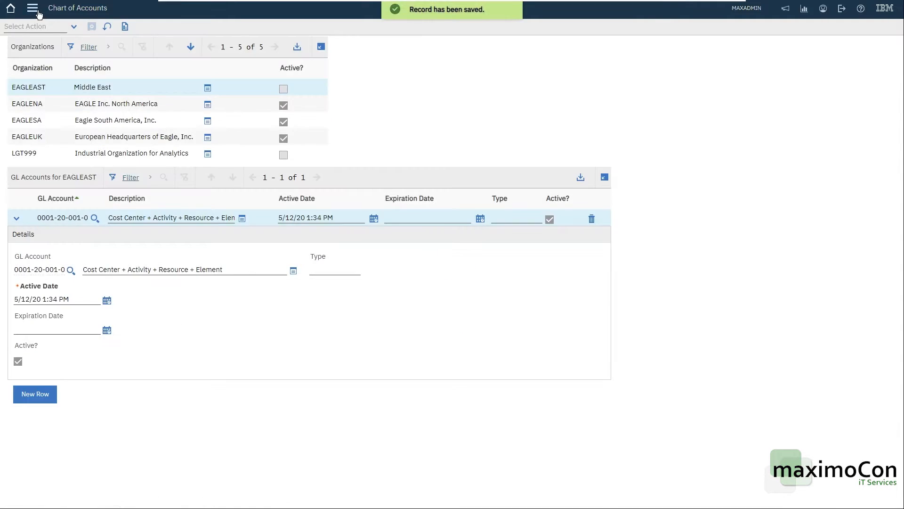
Open the EAGLEAST record in the Organizations application
left_click(33, 13)
mouse_move(71, 48)
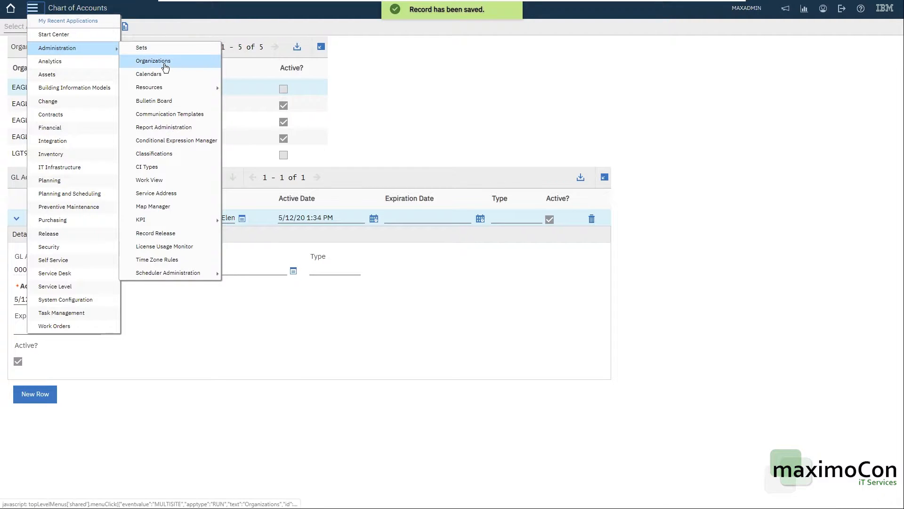
left_click(167, 65)
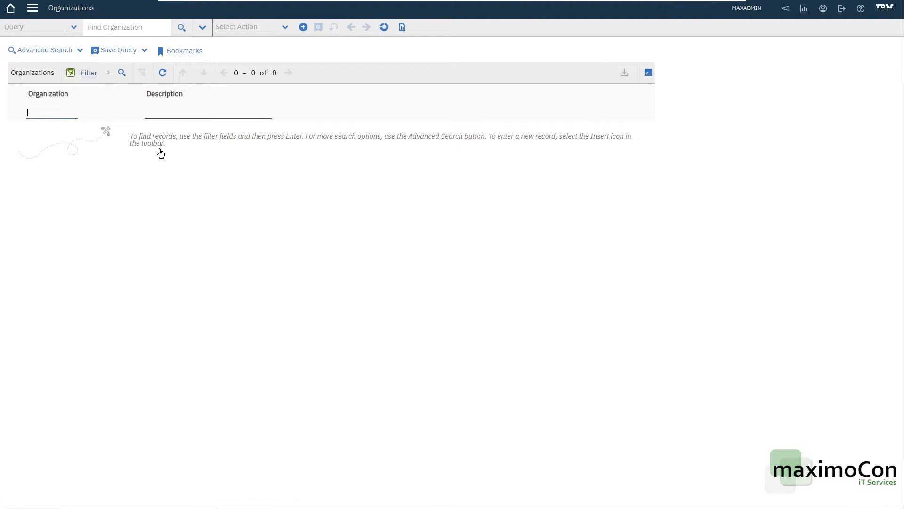
left_click(38, 131)
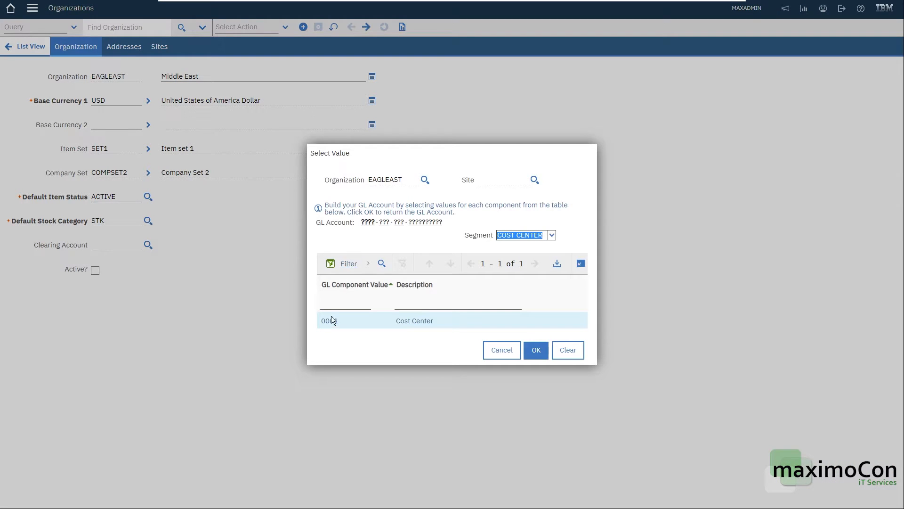
left_click(331, 320)
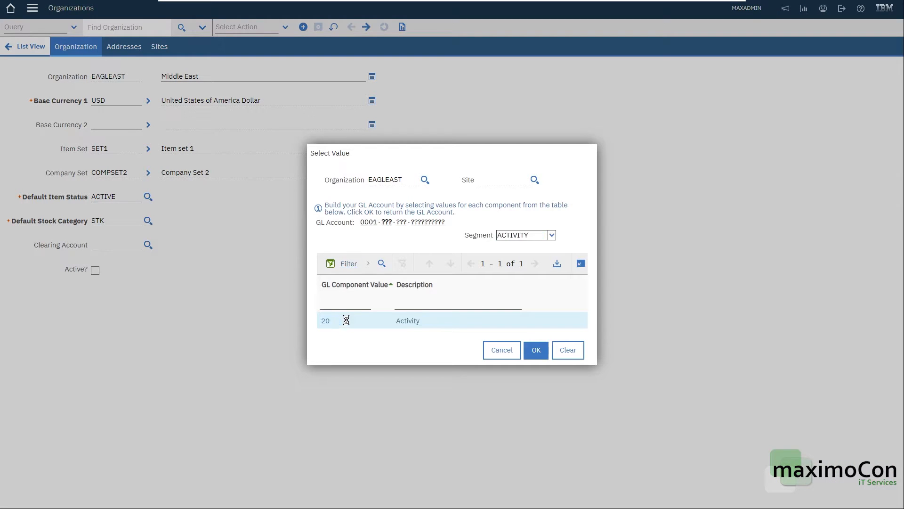
left_click(334, 321)
left_click(336, 321)
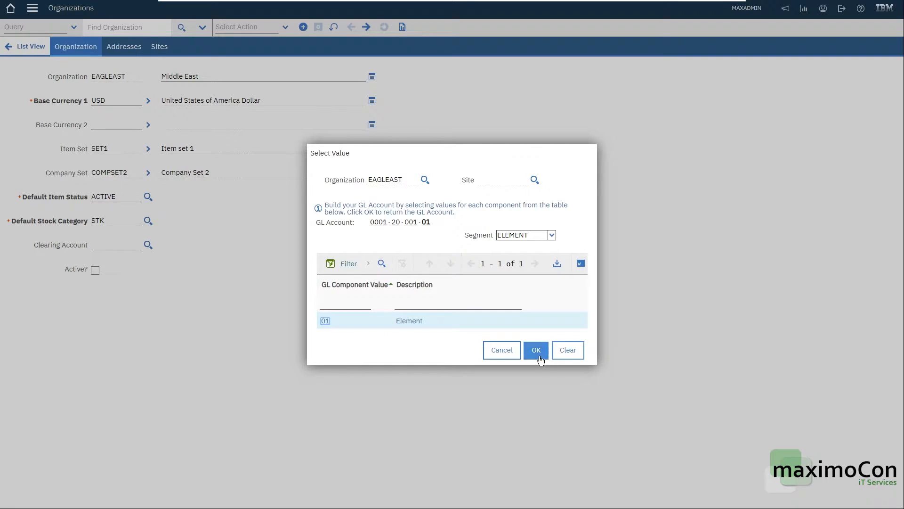
left_click(538, 352)
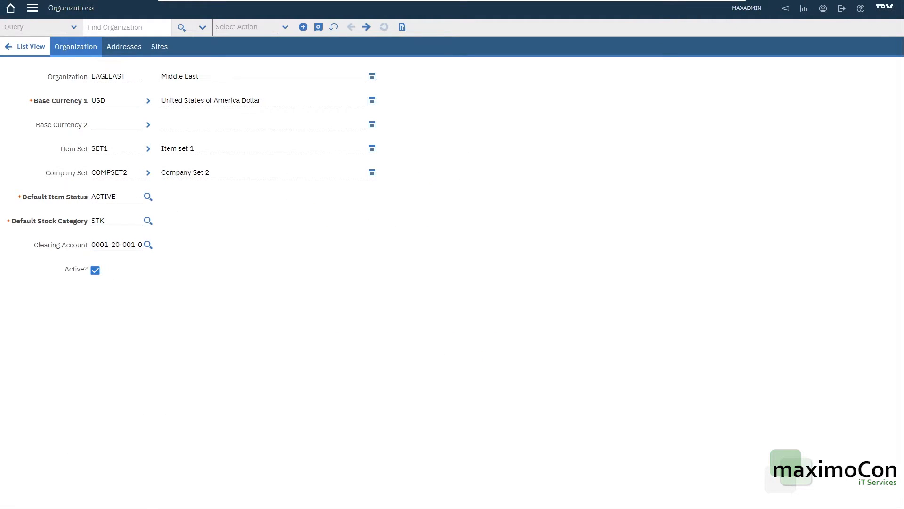
left_click(318, 27)
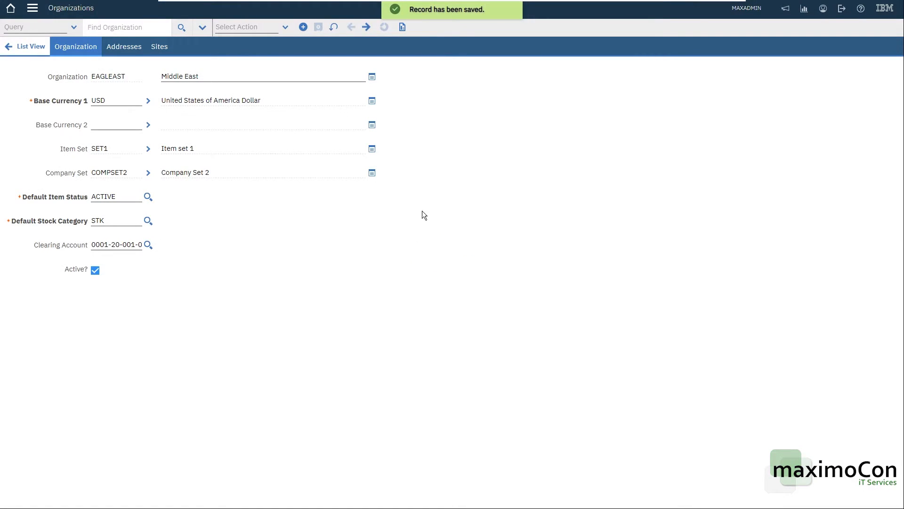
Add an active site SAUDI with the description Saudi Arabia to EAGLEAST and save the record
left_click(159, 47)
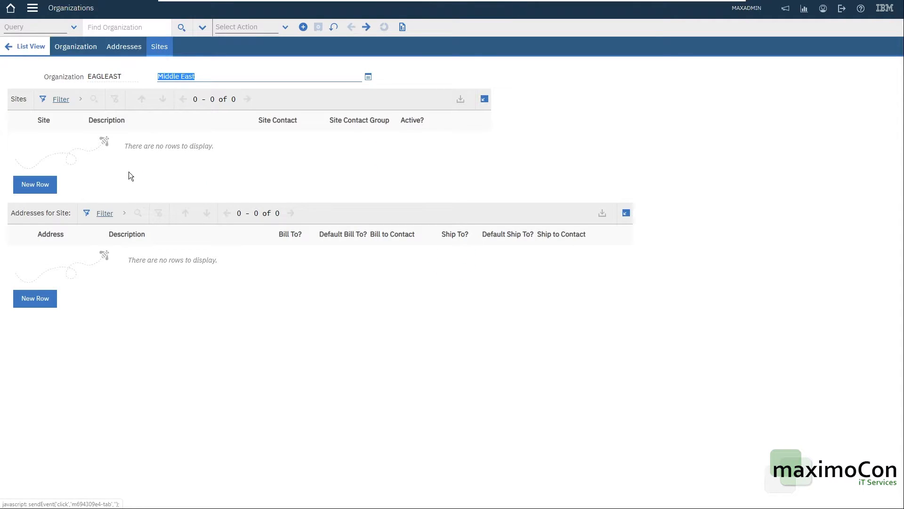
left_click(41, 193)
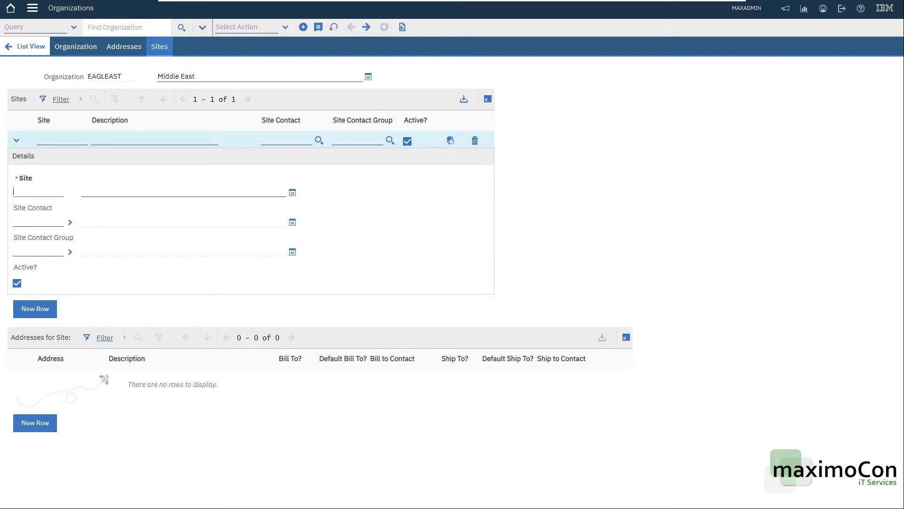
type("SAUDI")
key("Tab")
type("Saudi Arabia")
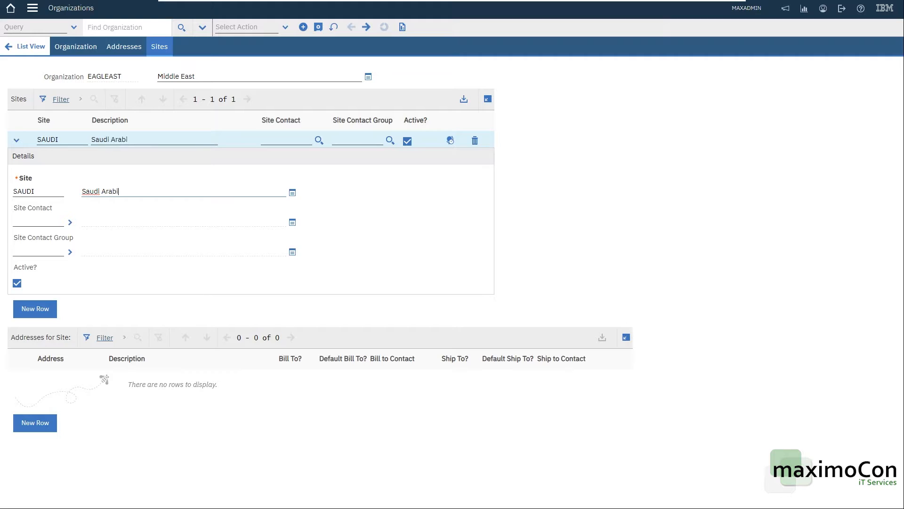
key("Tab")
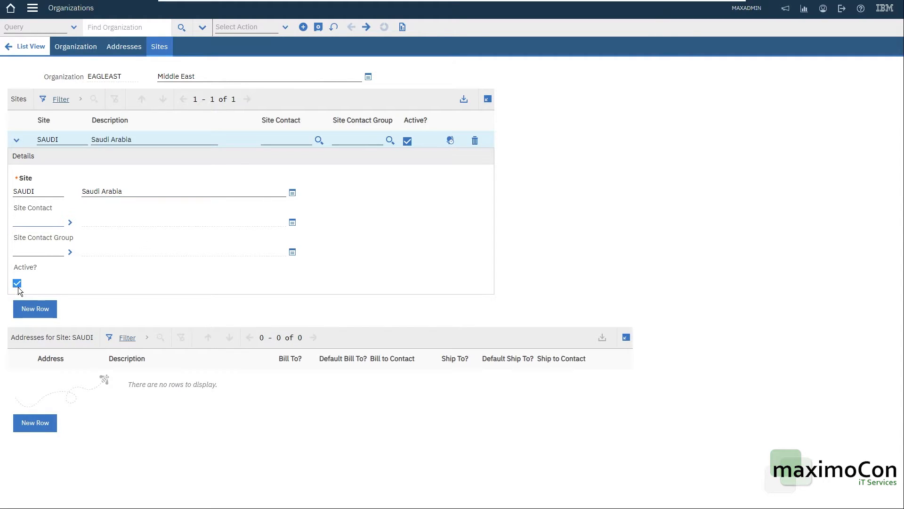
left_click(319, 27)
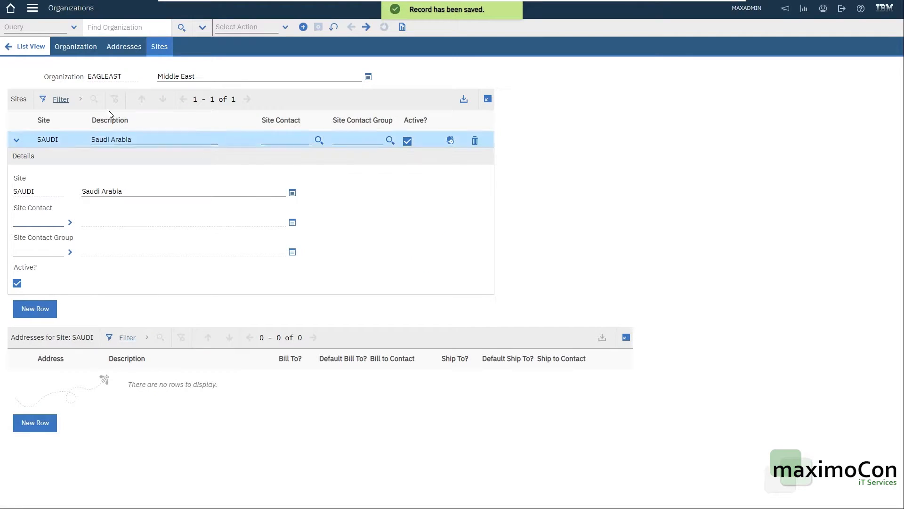
Return to EAGLEAST's main organization details and open its work type settings for work orders
left_click(81, 49)
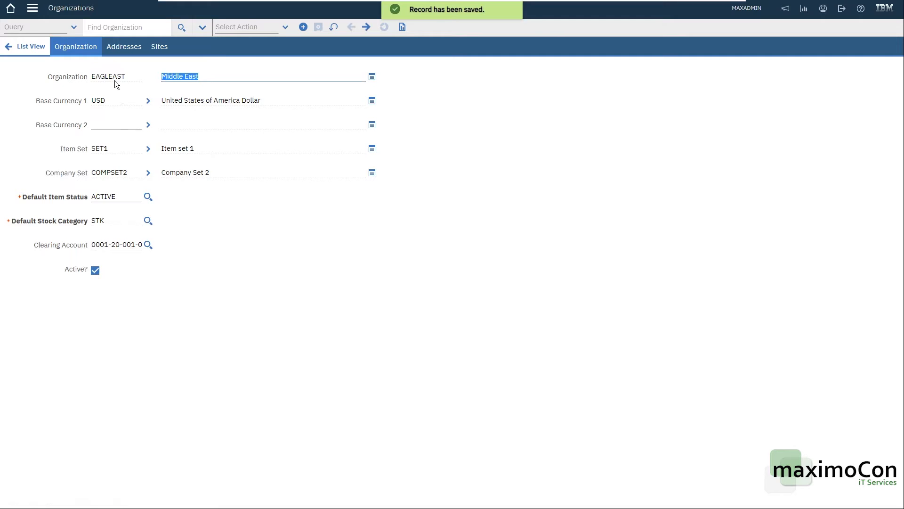
double_click(116, 78)
key("Tab")
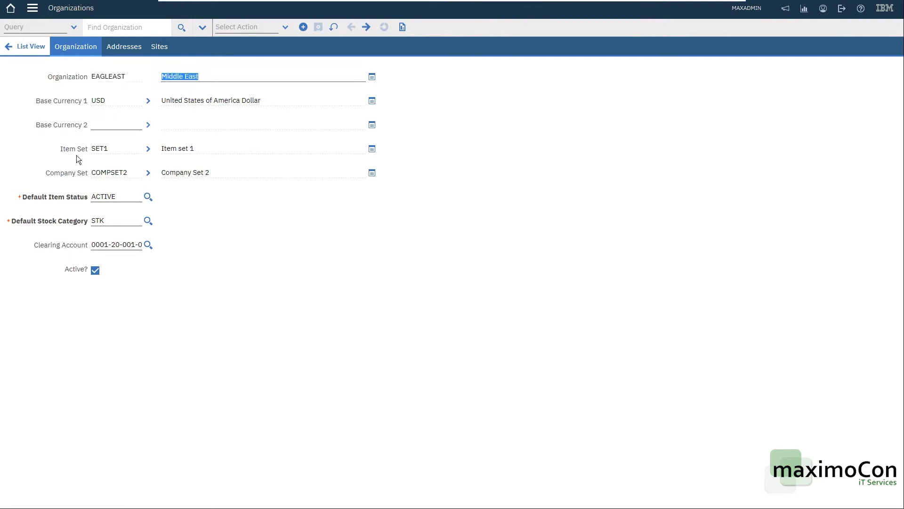
left_click(281, 28)
left_click(285, 27)
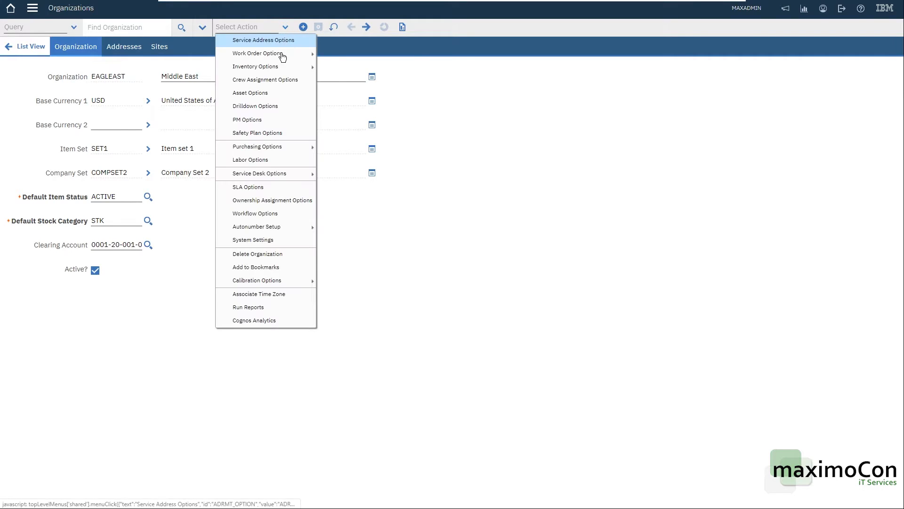
mouse_move(276, 59)
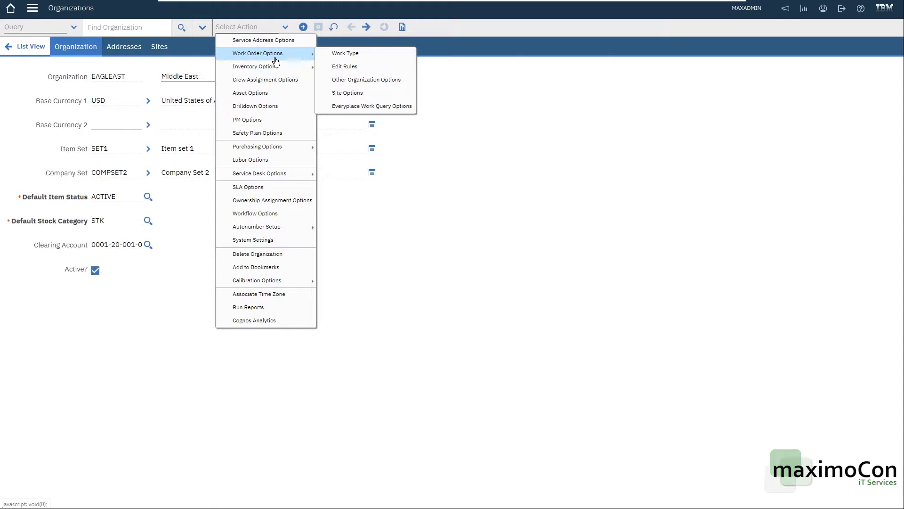
left_click(377, 56)
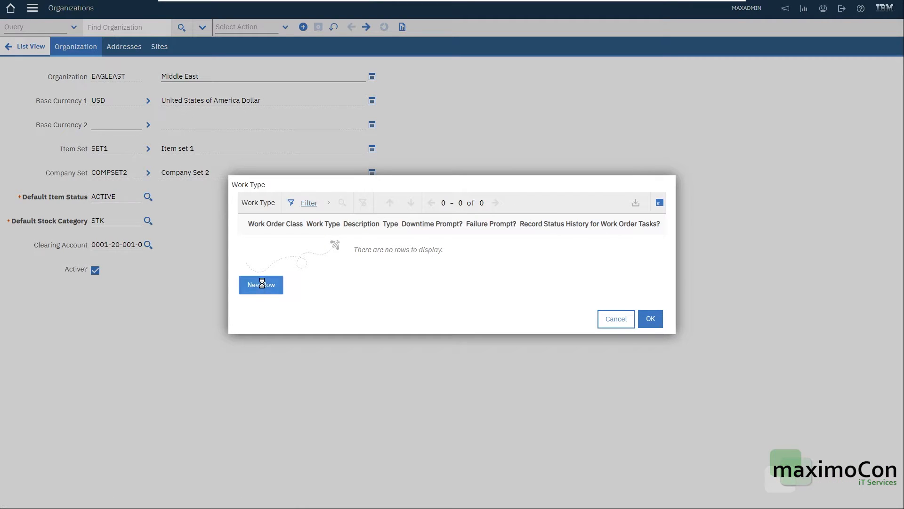
Add a work type CM with the description Corrective Maintenance for the WORKORDER class and confirm it
left_click(262, 284)
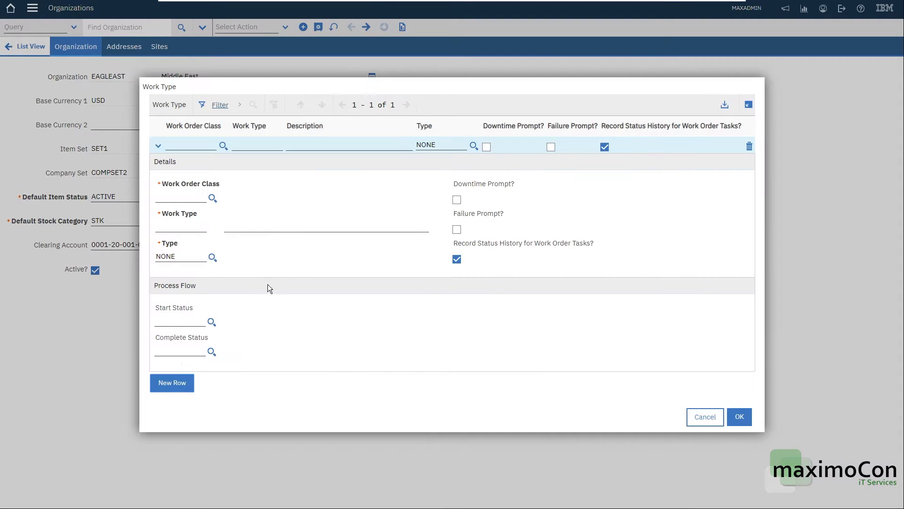
left_click(211, 198)
left_click(353, 301)
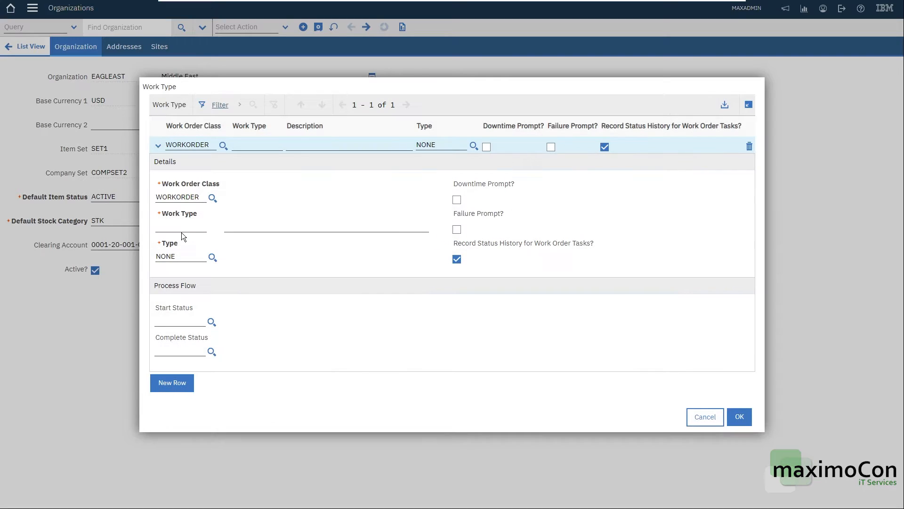
type("CM")
key("Tab")
type("Corrective Main")
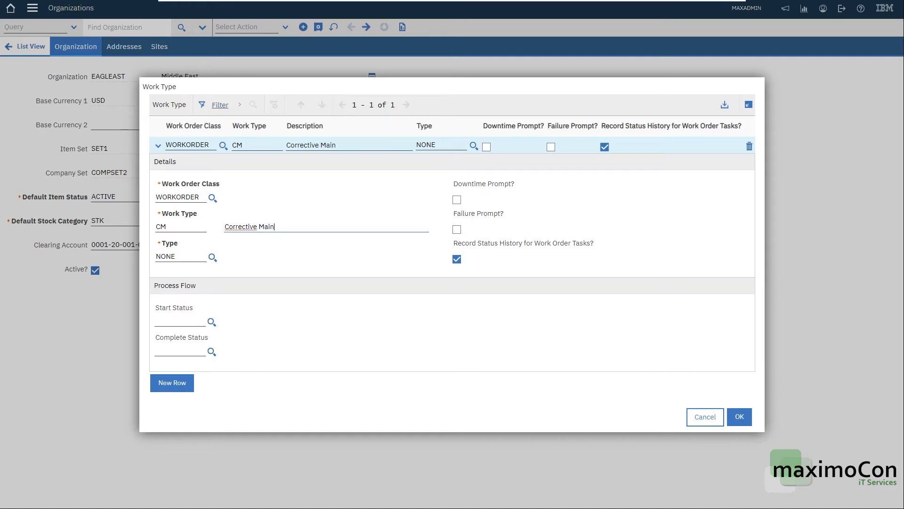
type("tenance")
key("Tab")
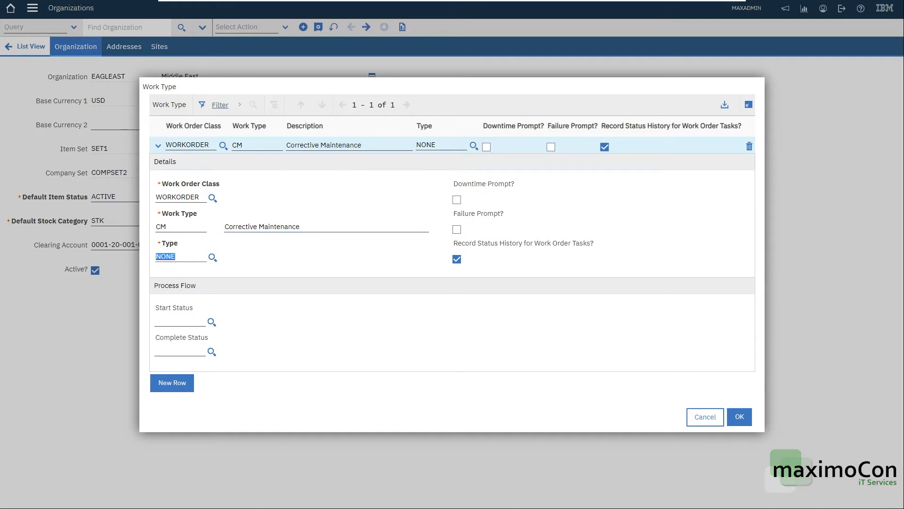
left_click(214, 256)
left_click(741, 410)
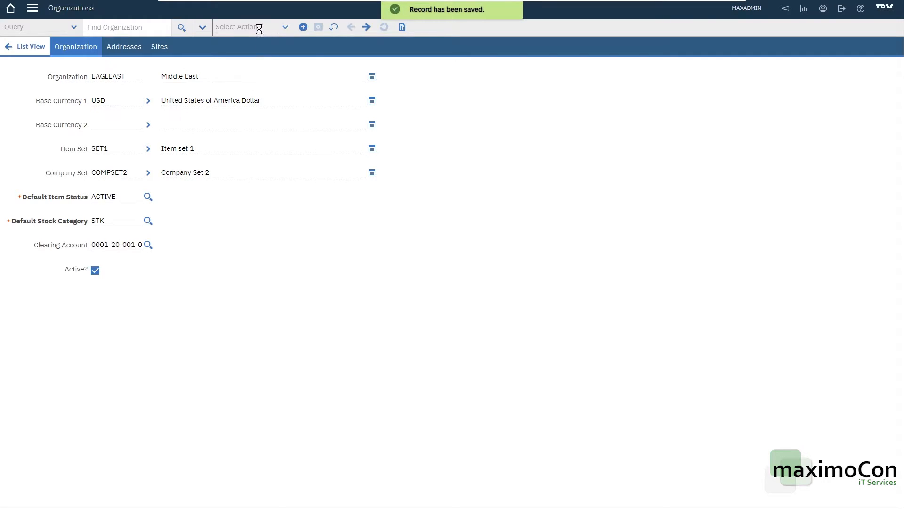
In the organization's work order edit rules, allow editing of the asset and location for the APPR status and confirm
left_click(259, 29)
mouse_move(262, 54)
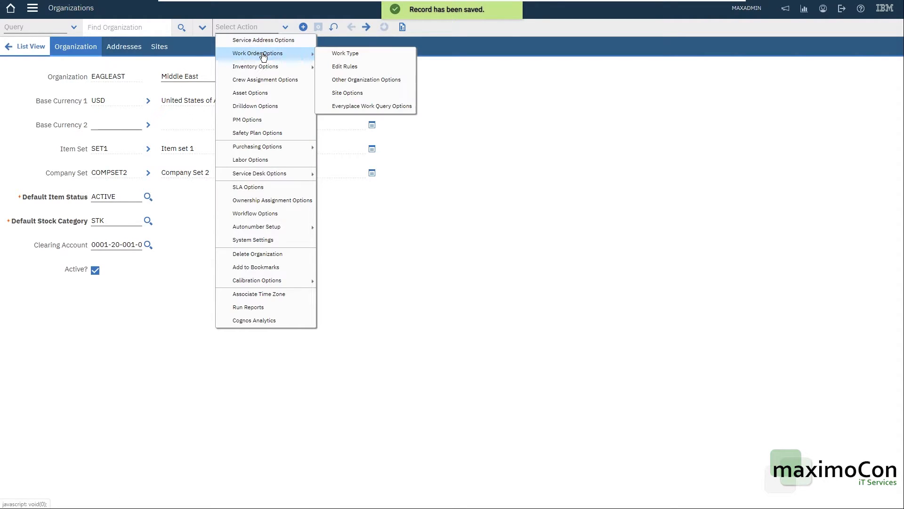
left_click(371, 70)
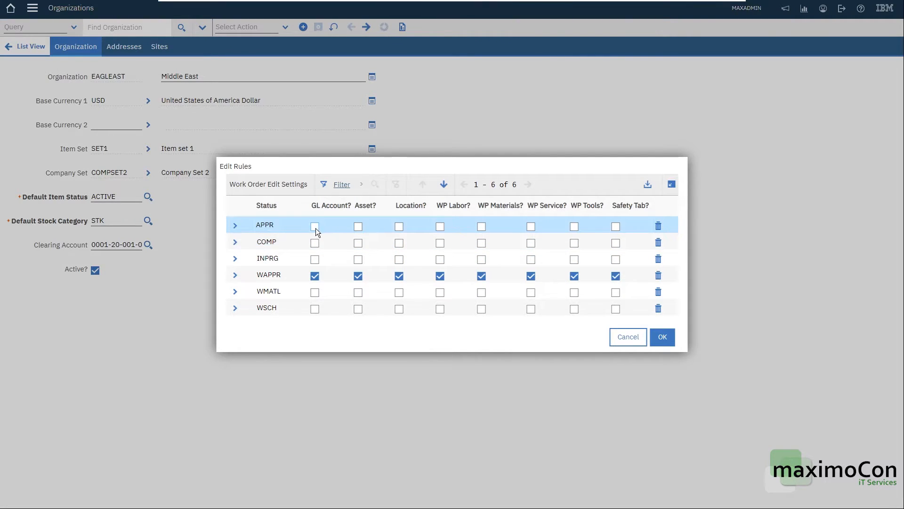
left_click(357, 227)
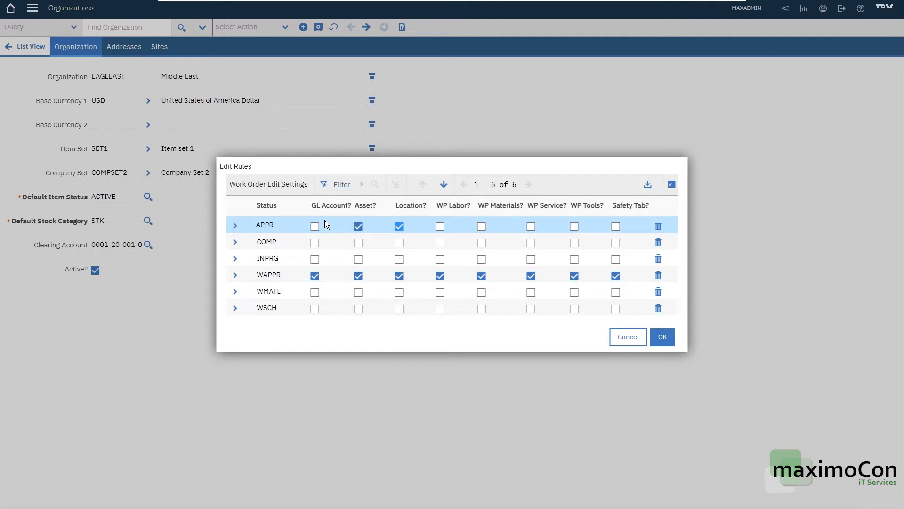
left_click(661, 336)
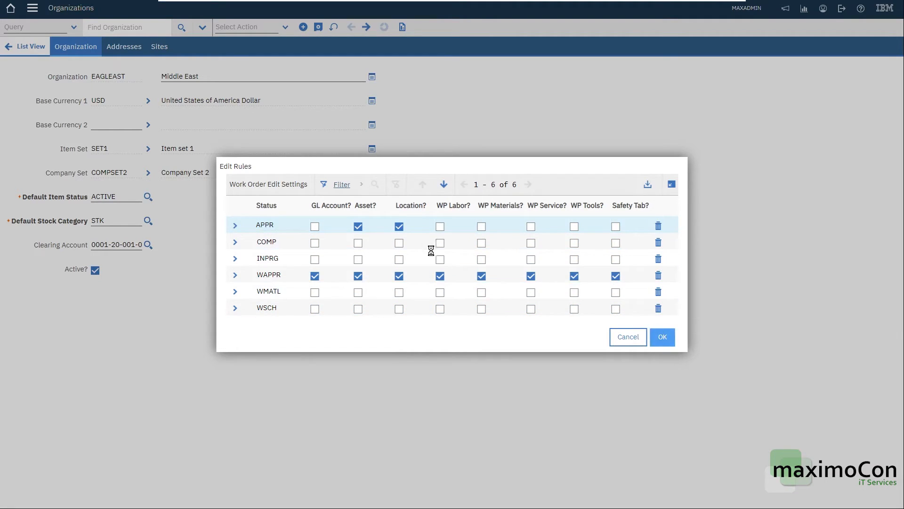
Examine the PM options of the SAUDI site, including automatic PM work order generation, and close them without saving
left_click(247, 28)
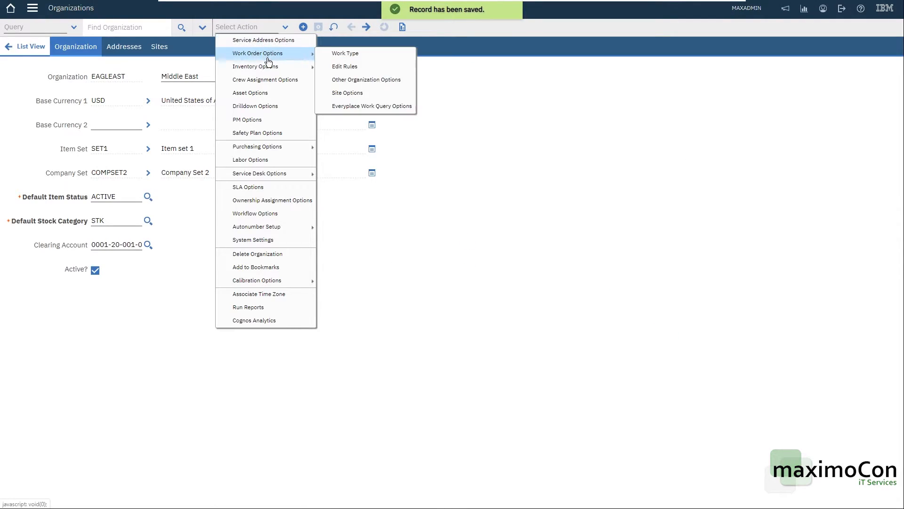
mouse_move(271, 67)
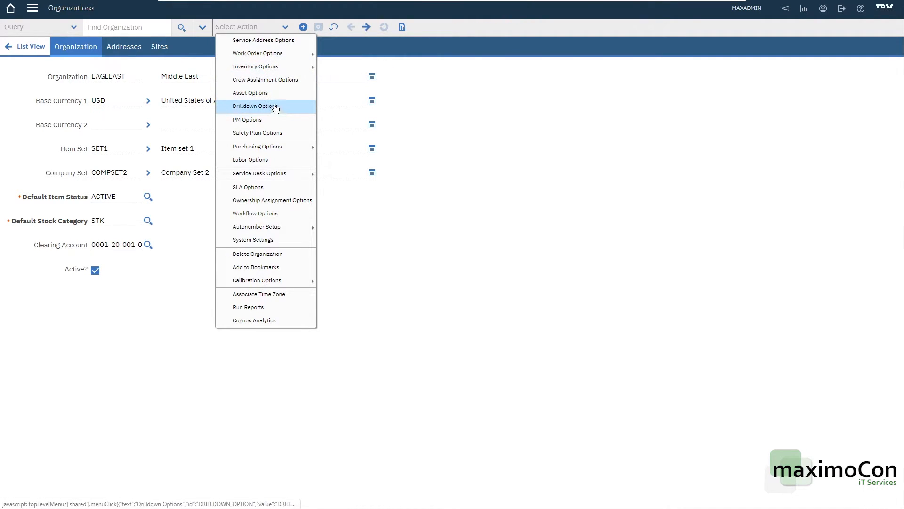
mouse_move(282, 151)
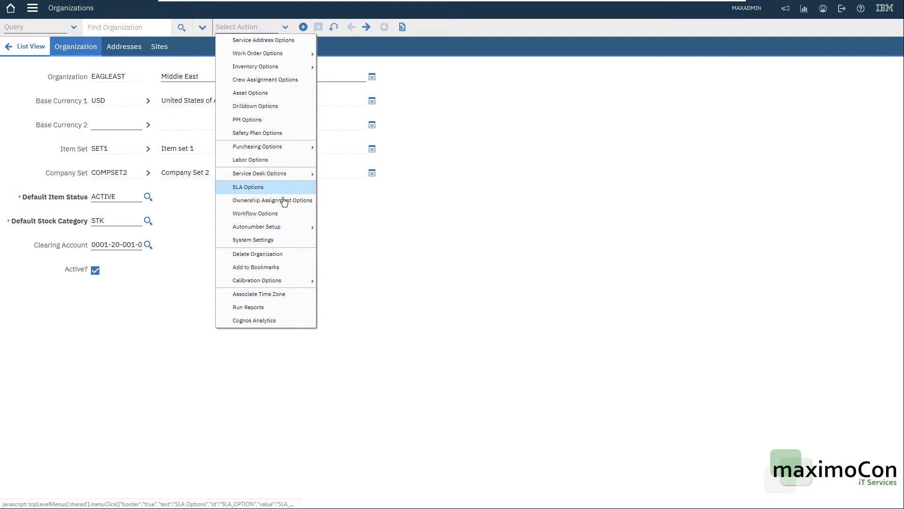
mouse_move(283, 228)
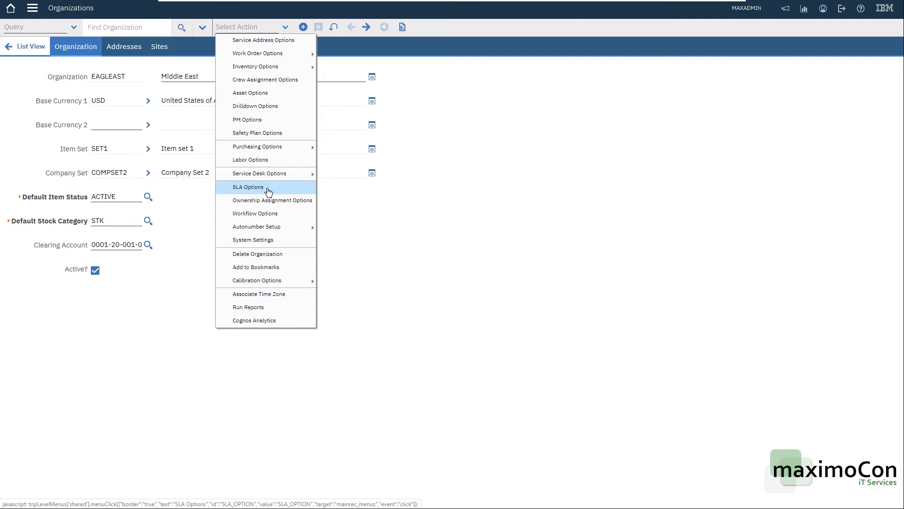
left_click(264, 120)
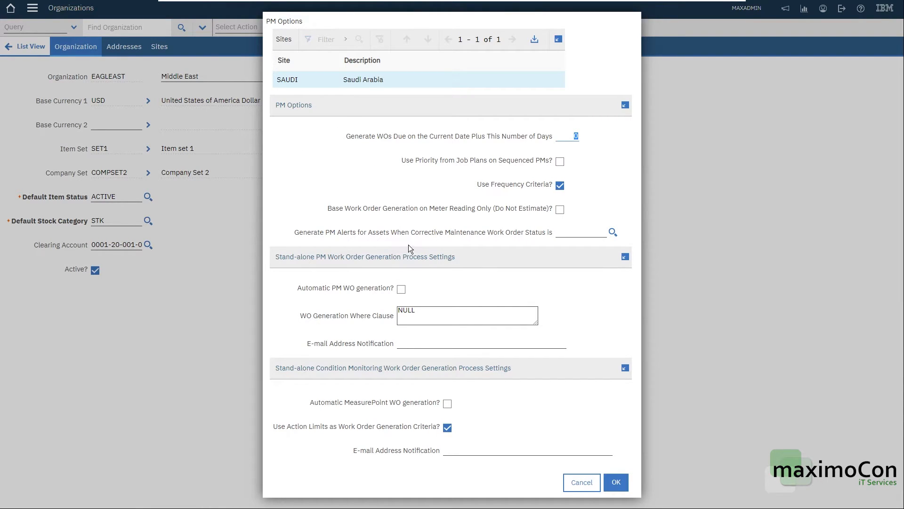
left_click(403, 288)
left_click(591, 481)
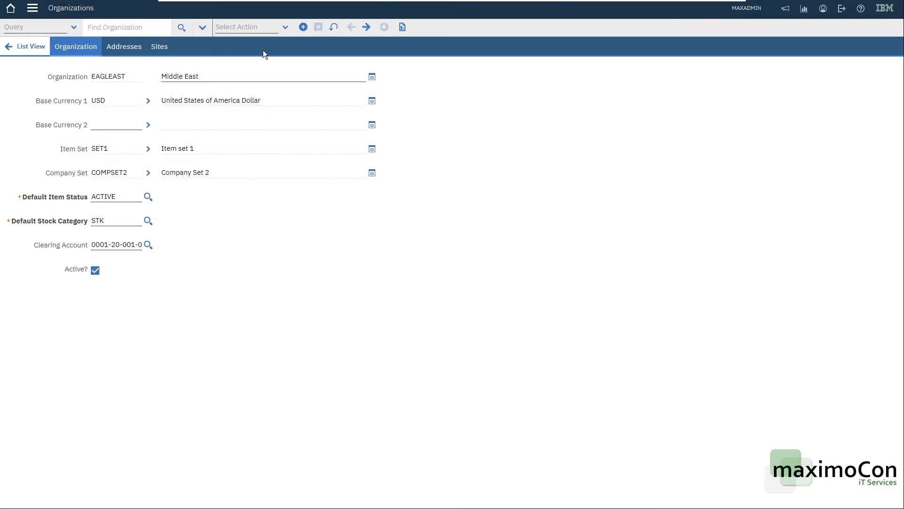
left_click(270, 27)
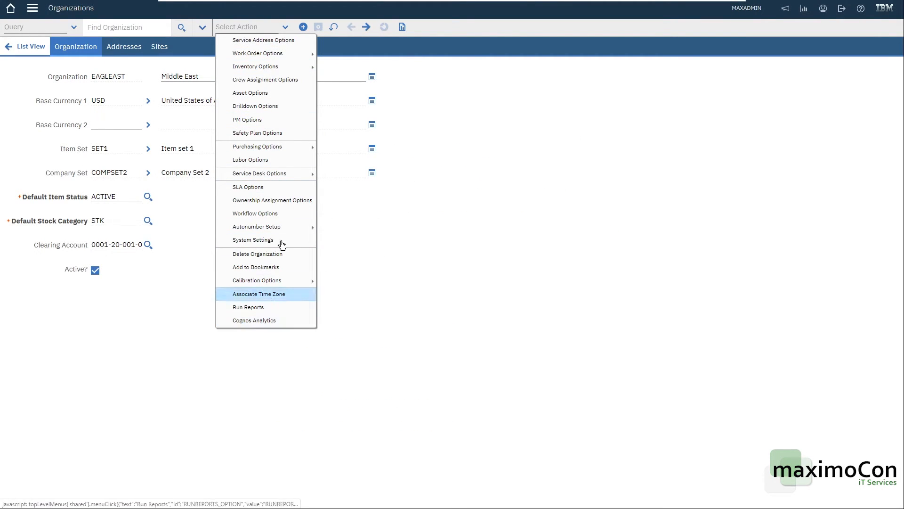
left_click(456, 169)
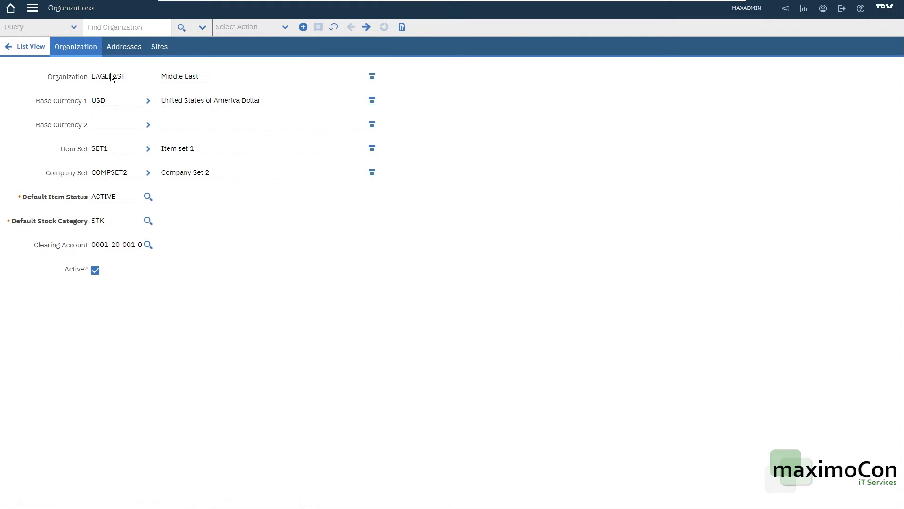
left_click(420, 141)
Return to the list of organizations and switch to the Work Order Tracking application
left_click(34, 48)
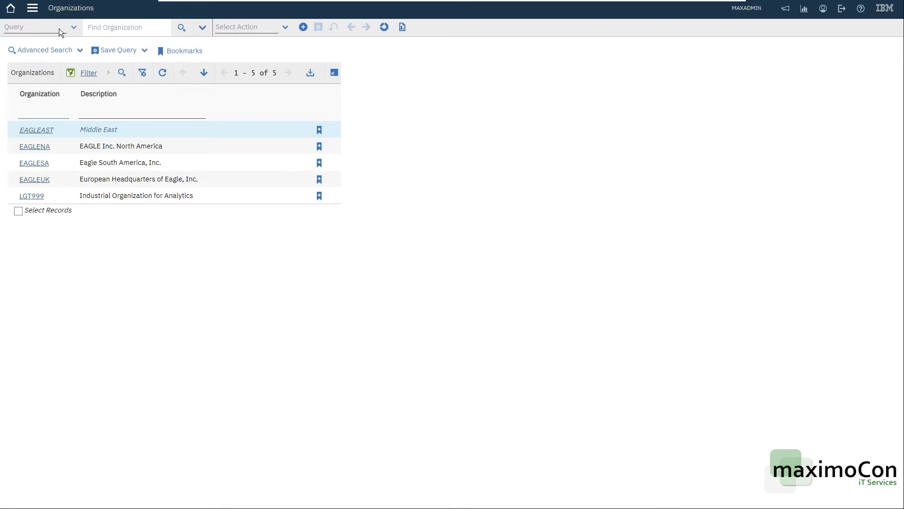
left_click(32, 8)
mouse_move(90, 325)
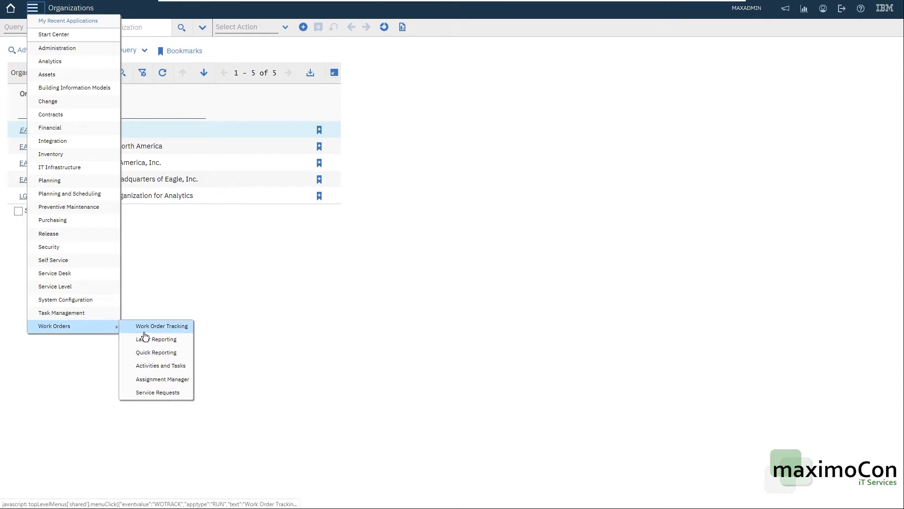
left_click(146, 326)
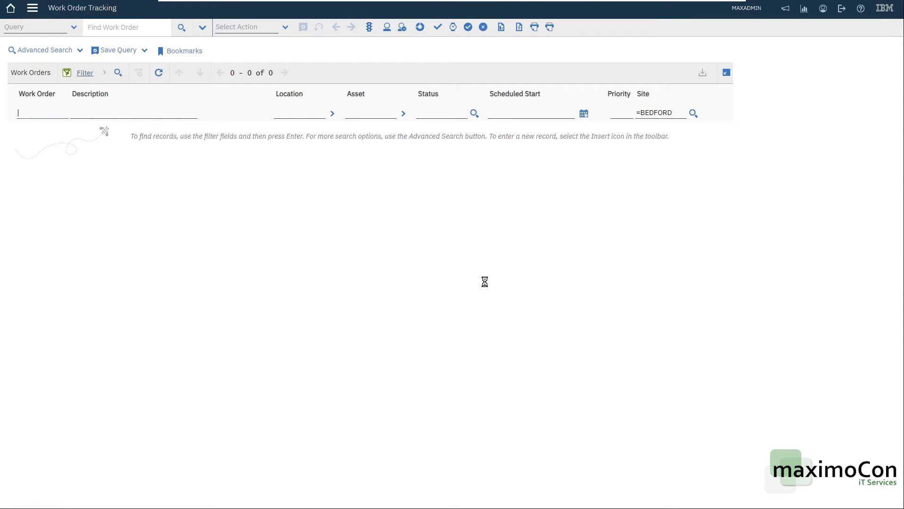
Change the user's default insert site to SAUDI in the default information and confirm
left_click(654, 113)
left_click(824, 8)
left_click(848, 18)
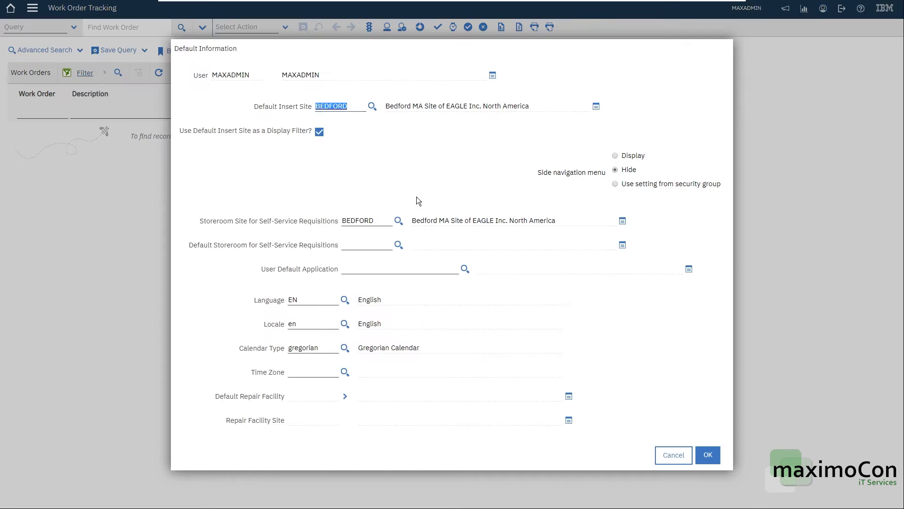
left_click(372, 106)
type("SAUDI")
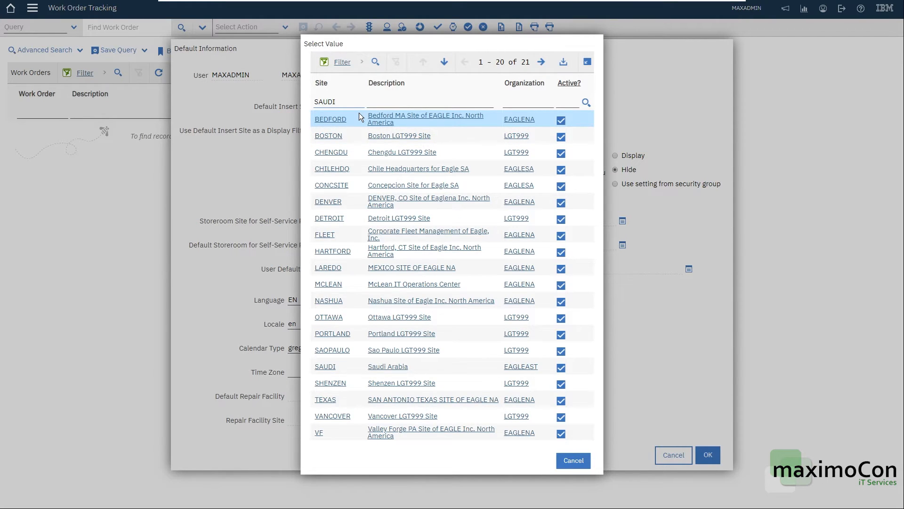
key("Return")
left_click(329, 276)
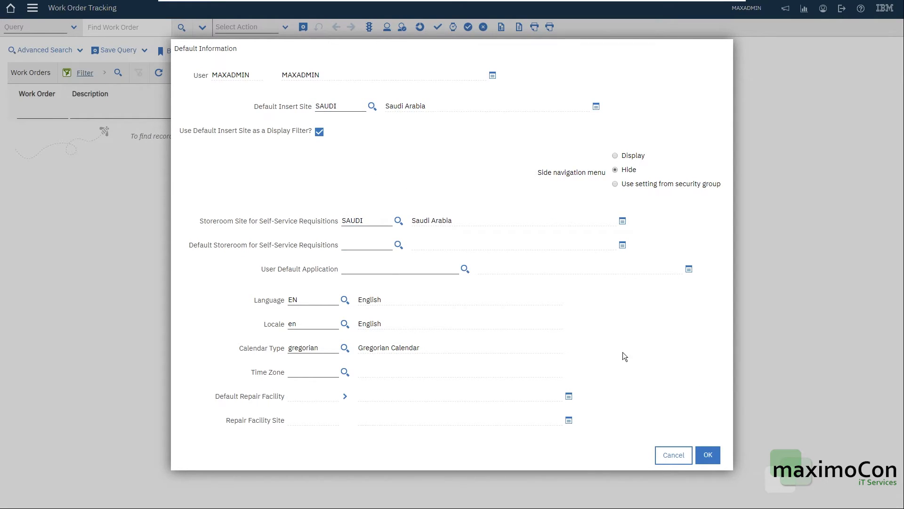
left_click(708, 454)
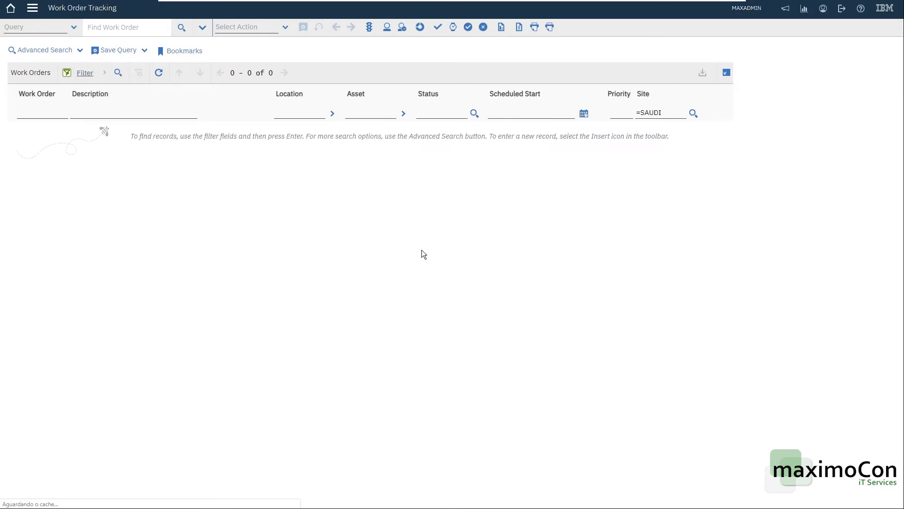
List the work orders filtered by the SAUDI site
left_click_drag(640, 135, 373, 47)
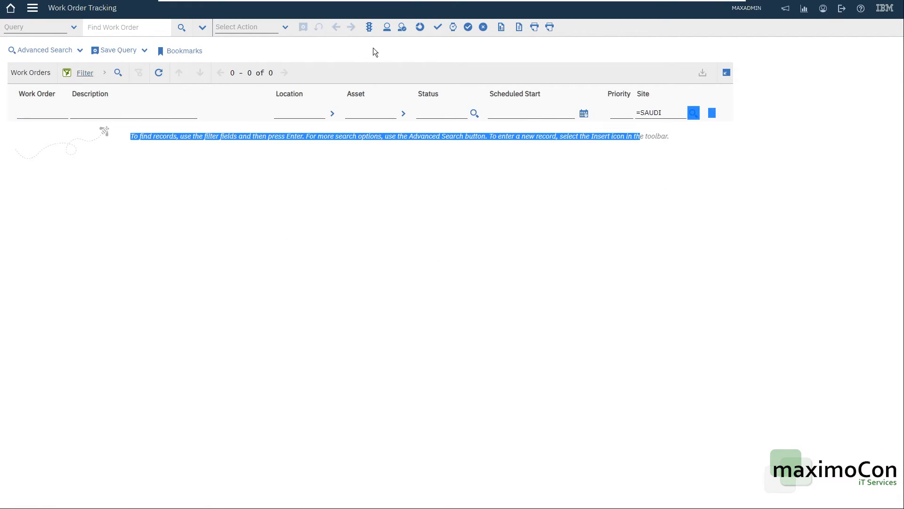
left_click(513, 184)
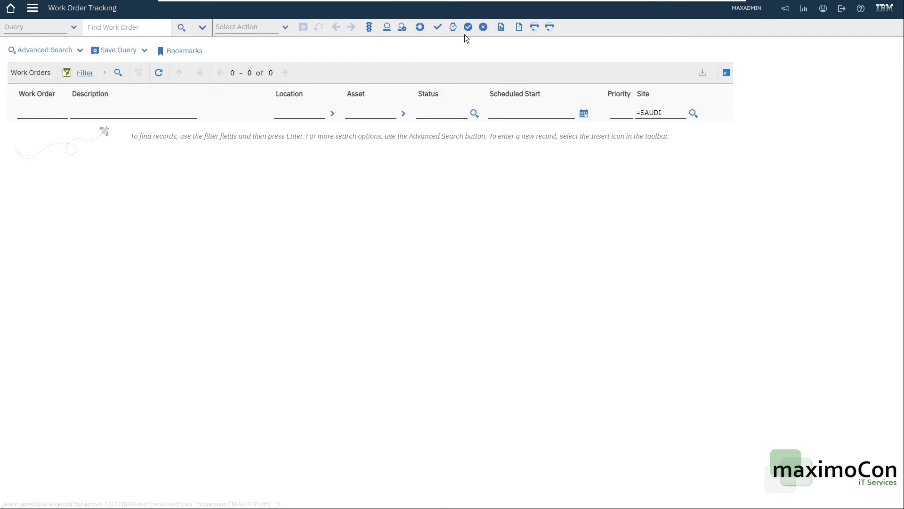
left_click(372, 113)
key("Return")
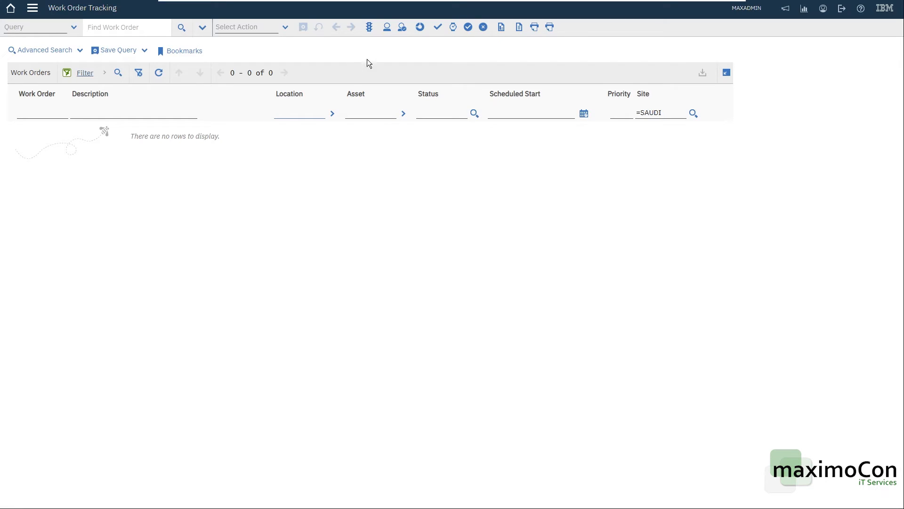
Start a new record in the Assets application to check its default site, and return to the list without saving
left_click(32, 8)
mouse_move(50, 75)
left_click(166, 80)
left_click(303, 26)
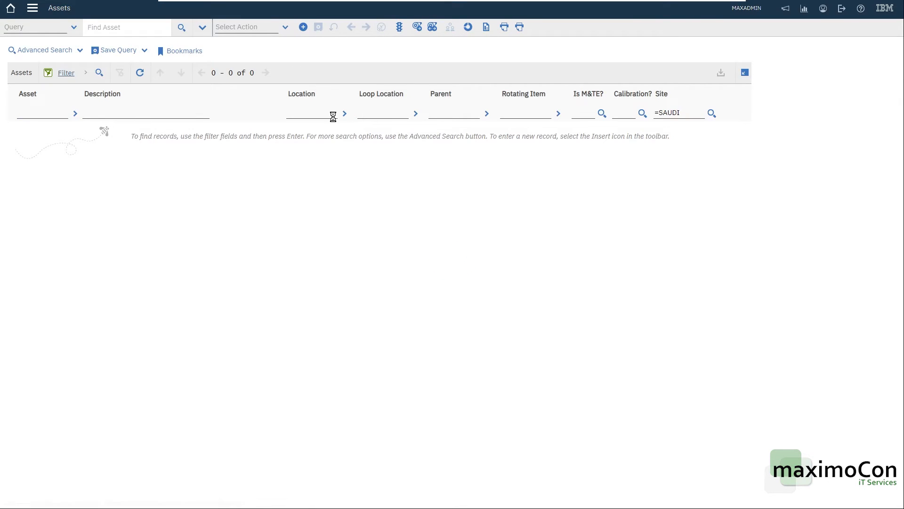
double_click(423, 75)
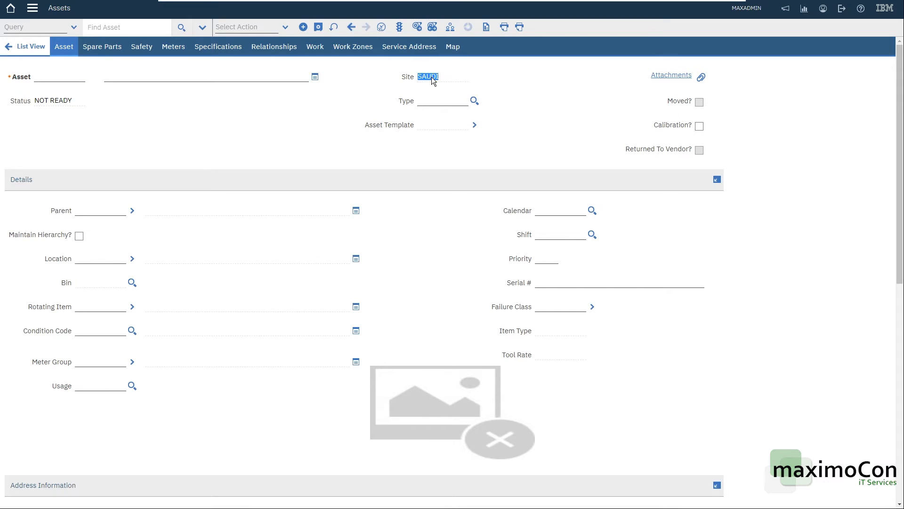
left_click(521, 123)
left_click(31, 55)
left_click(483, 275)
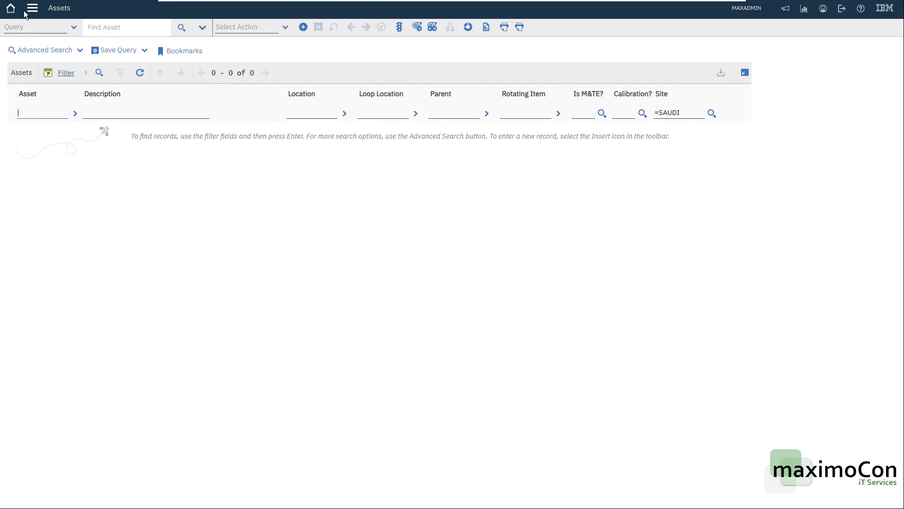
Create a job plan JP001 without an organization or site in the Job Plans application and save it
left_click(32, 9)
mouse_move(67, 188)
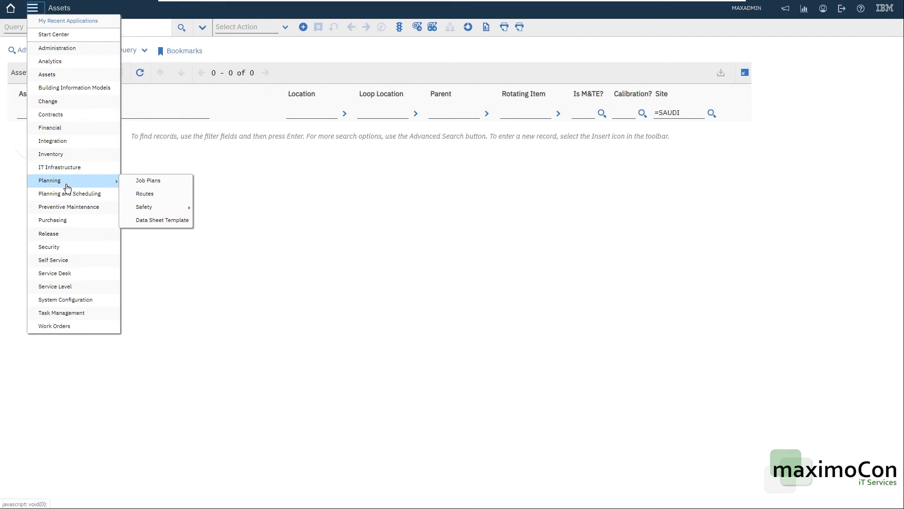
left_click(175, 183)
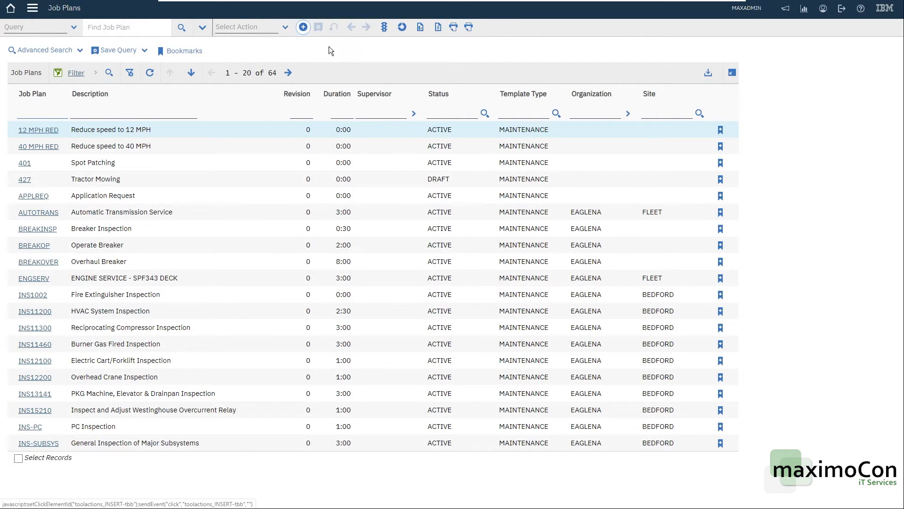
left_click(304, 29)
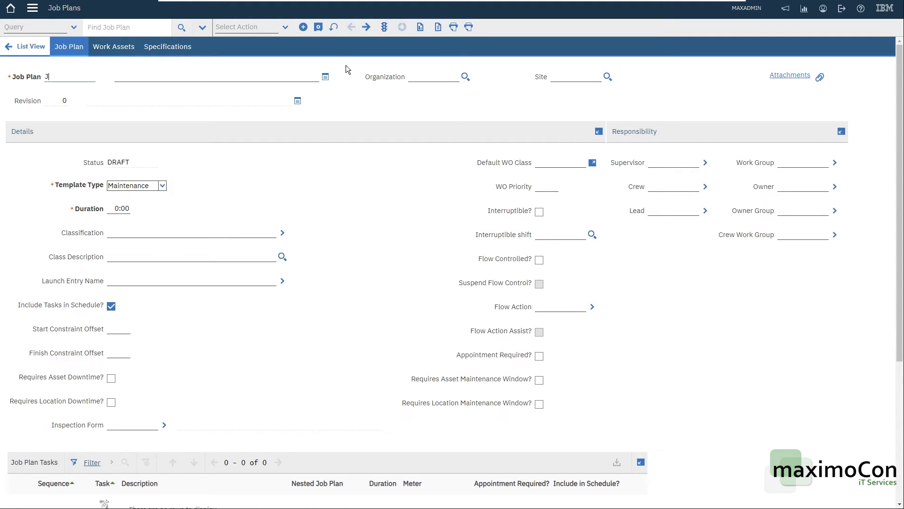
type("P001")
key("Tab")
left_click(318, 28)
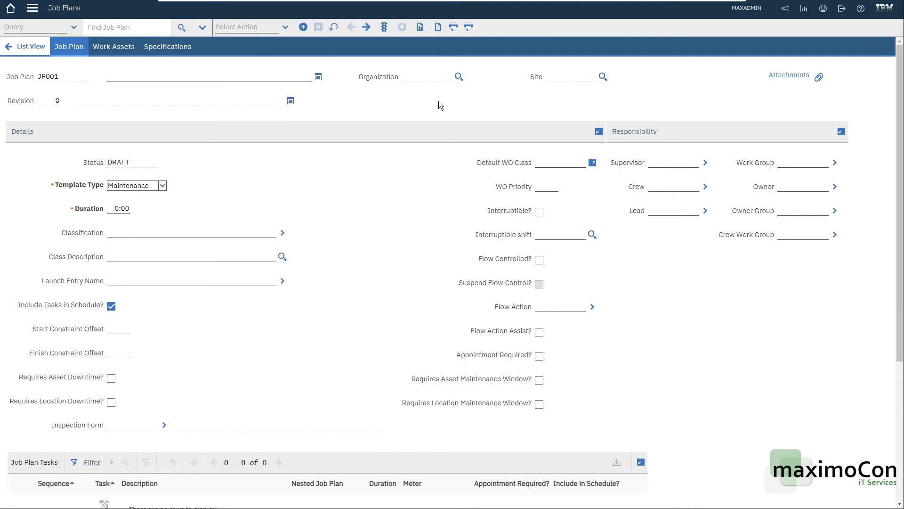
Create a job plan JP002 for organization EAGLEAST without a site and save it
left_click(303, 27)
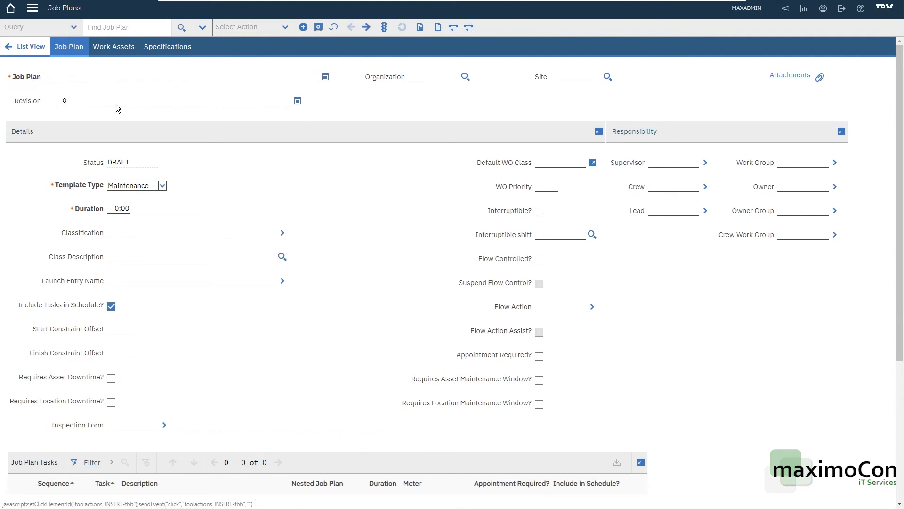
type("JP002")
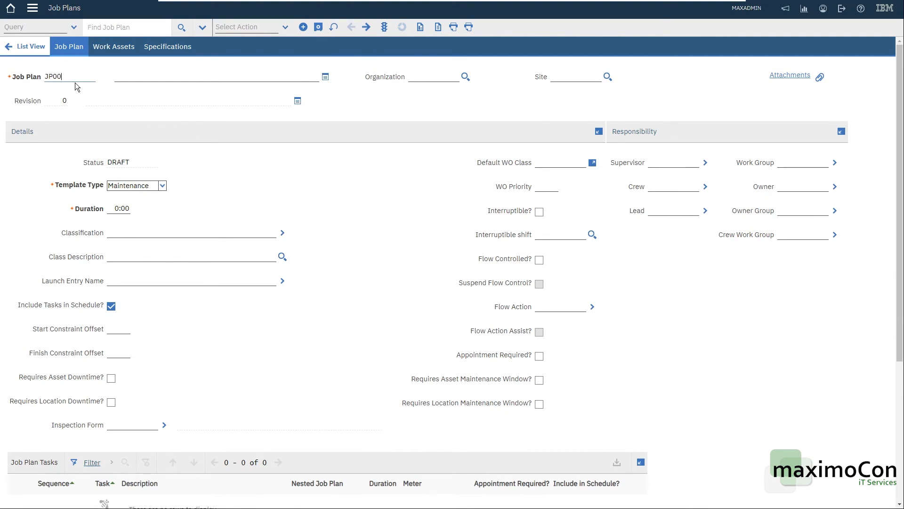
key("Tab")
left_click(466, 77)
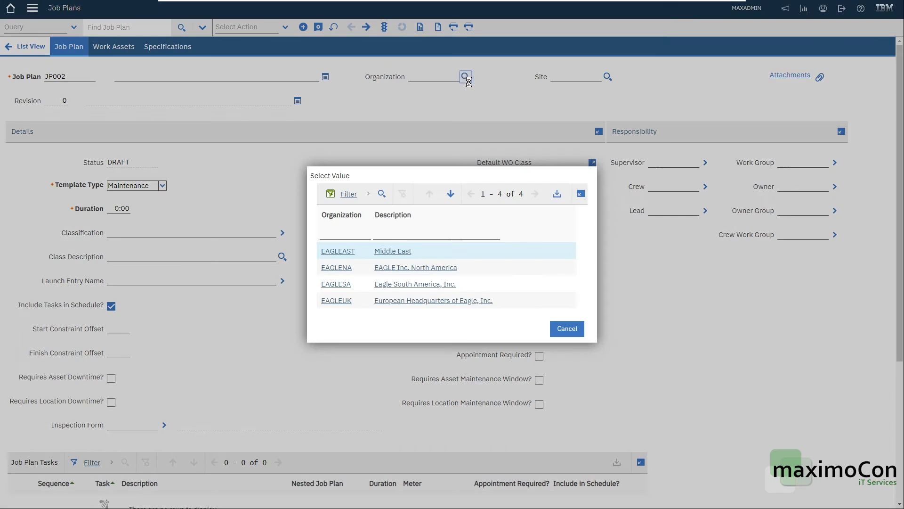
left_click(341, 251)
left_click(320, 29)
left_click(431, 106)
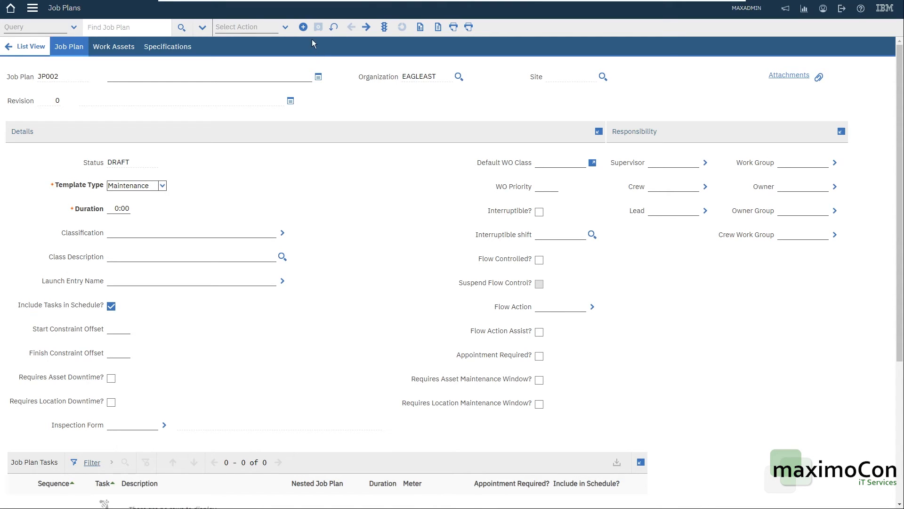
Create a job plan JP003 for organization EAGLENA and site DENVER, save it, and return to the job plan list
left_click(303, 27)
type("JP003")
key("Tab")
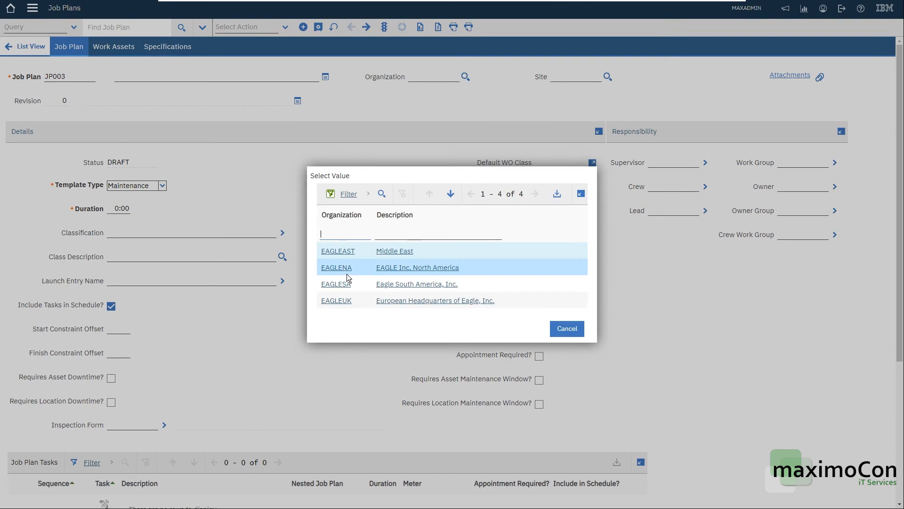
left_click(343, 268)
left_click(608, 77)
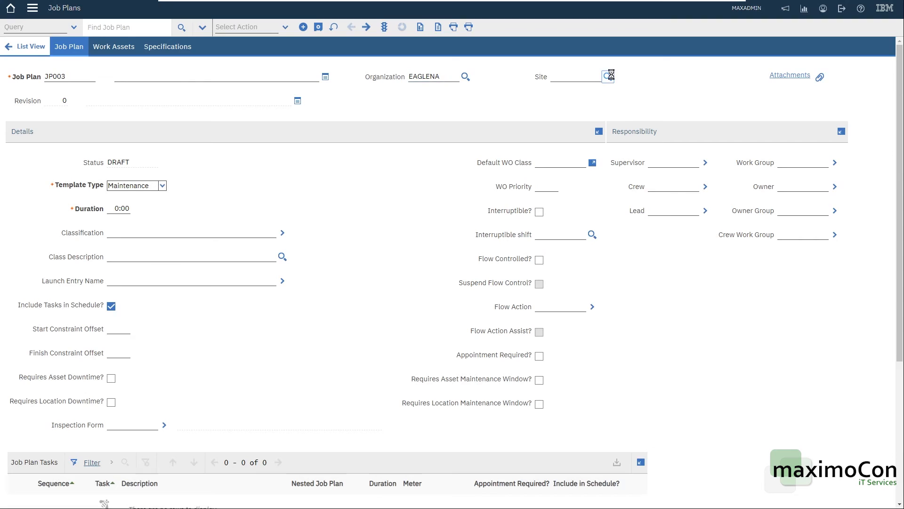
left_click(334, 226)
left_click(318, 27)
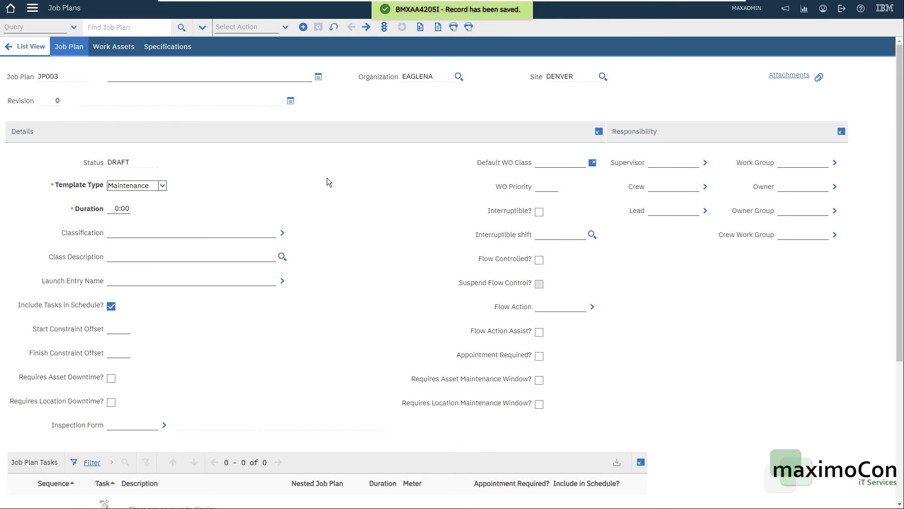
scroll(432, 274, "down", 4)
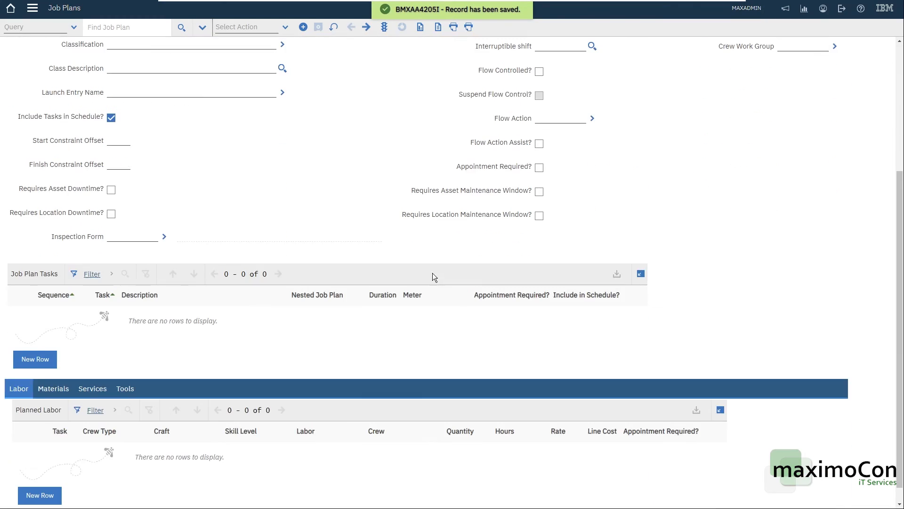
scroll(424, 269, "up", 4)
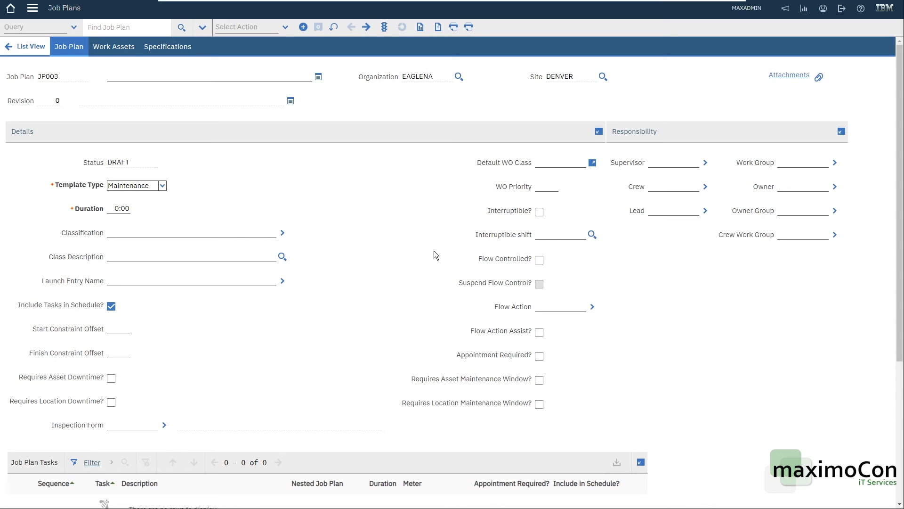
left_click(9, 45)
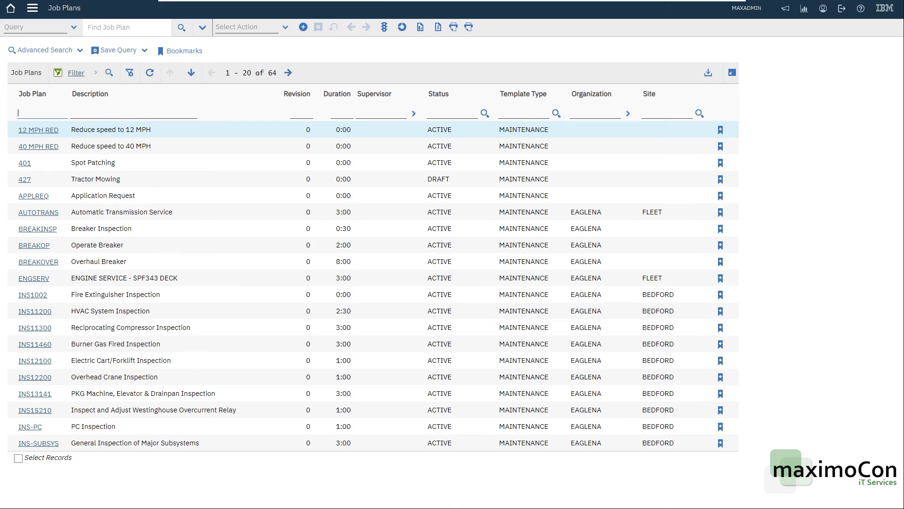